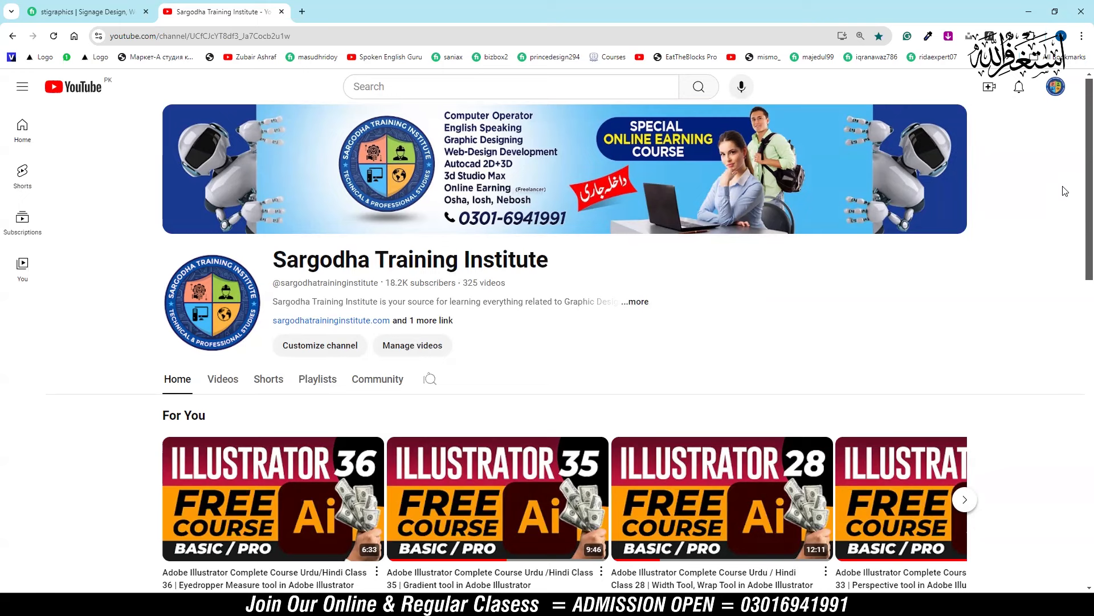
# - Switch from the YouTube channel page to Adobe Illustrator, with the Selection tool active on the blank document
pyautogui.scroll(-5, 1064, 191)
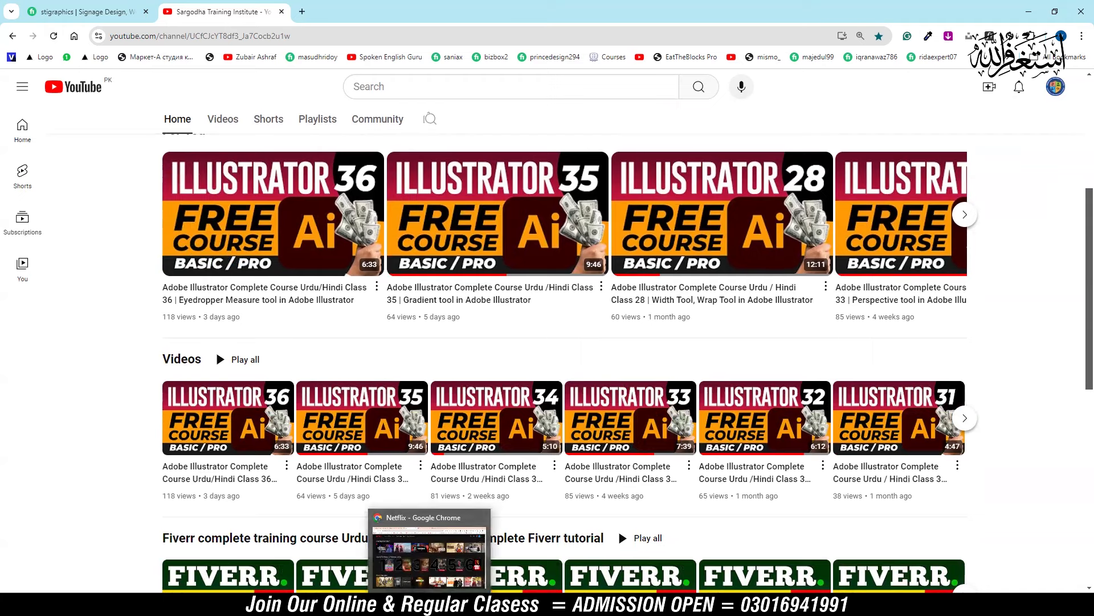
pyautogui.click(432, 604)
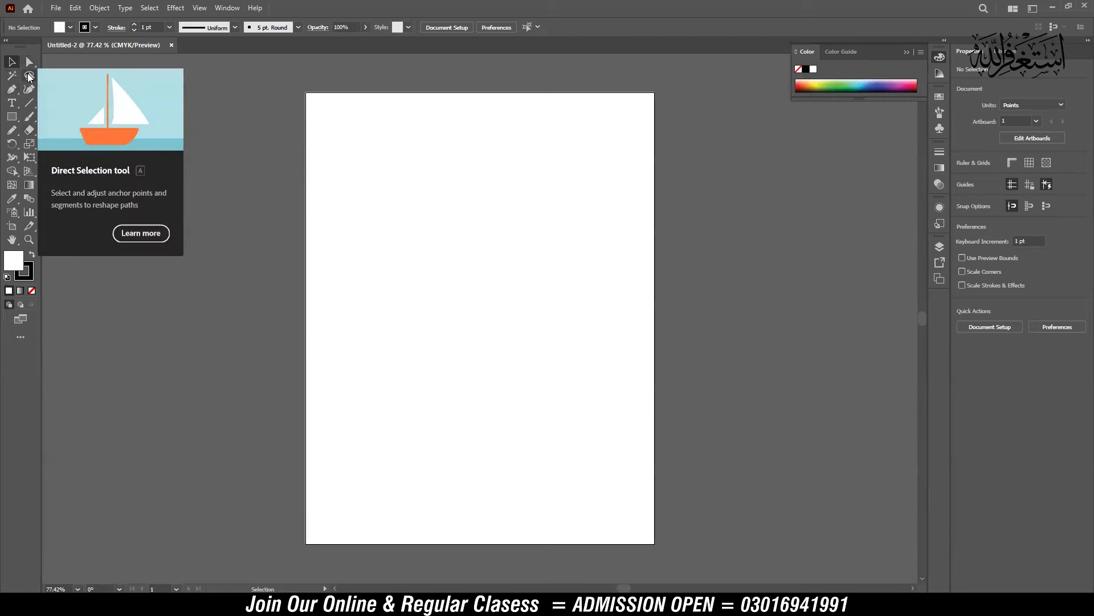
pyautogui.click(32, 197)
pyautogui.click(12, 63)
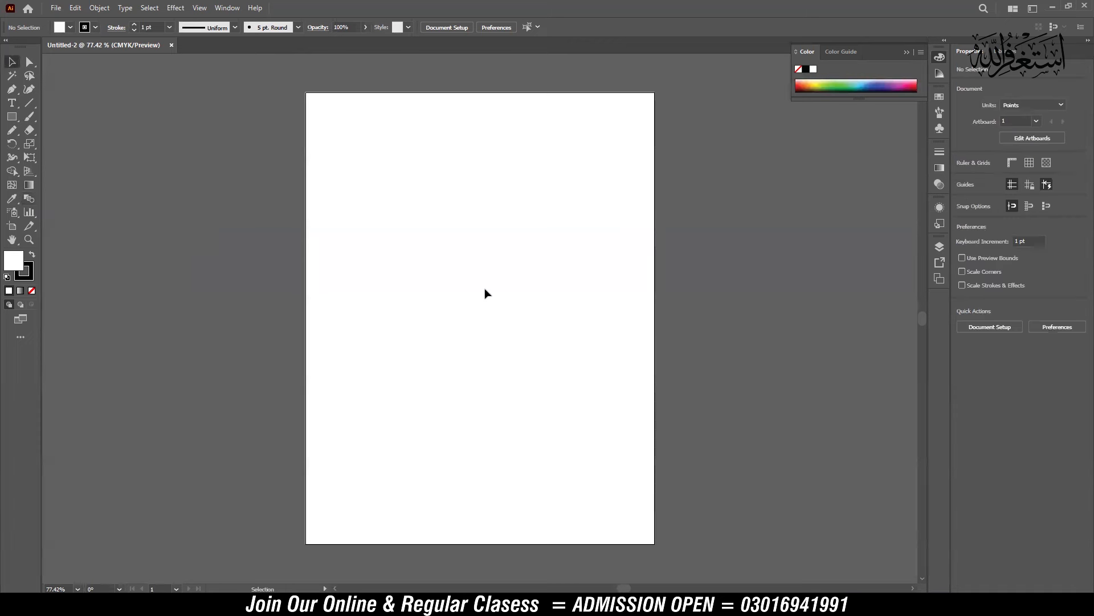
# - Draw a square about 64 pt wide on the blank artboard
pyautogui.press('z')
pyautogui.moveTo(477, 222); pyautogui.dragTo(698, 330)
pyautogui.press('v')
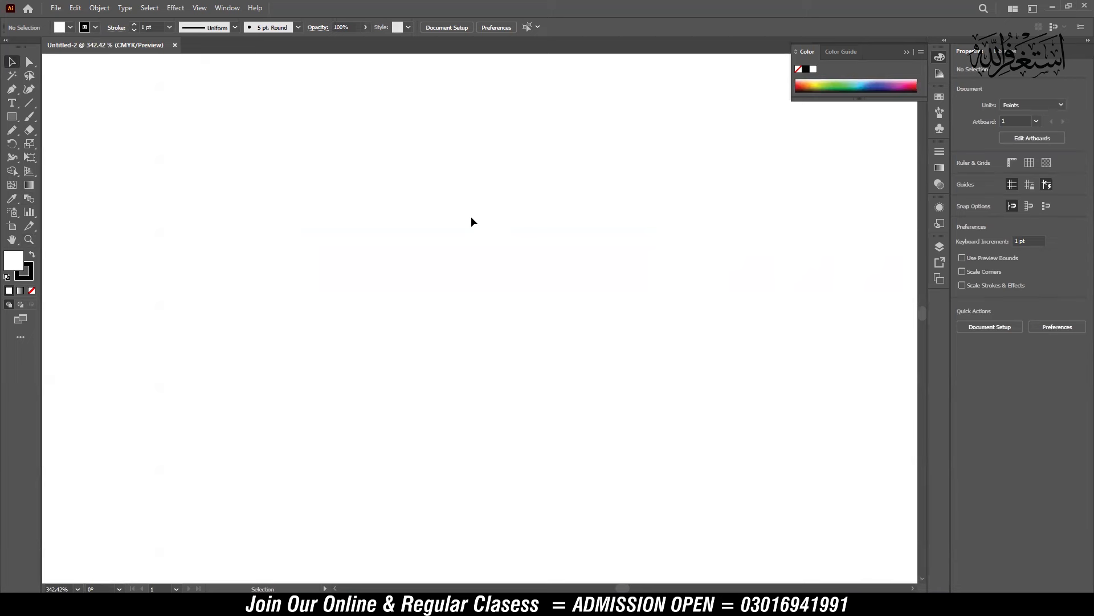
pyautogui.press('m')
pyautogui.moveTo(352, 227); pyautogui.dragTo(429, 305)
pyautogui.press('v')
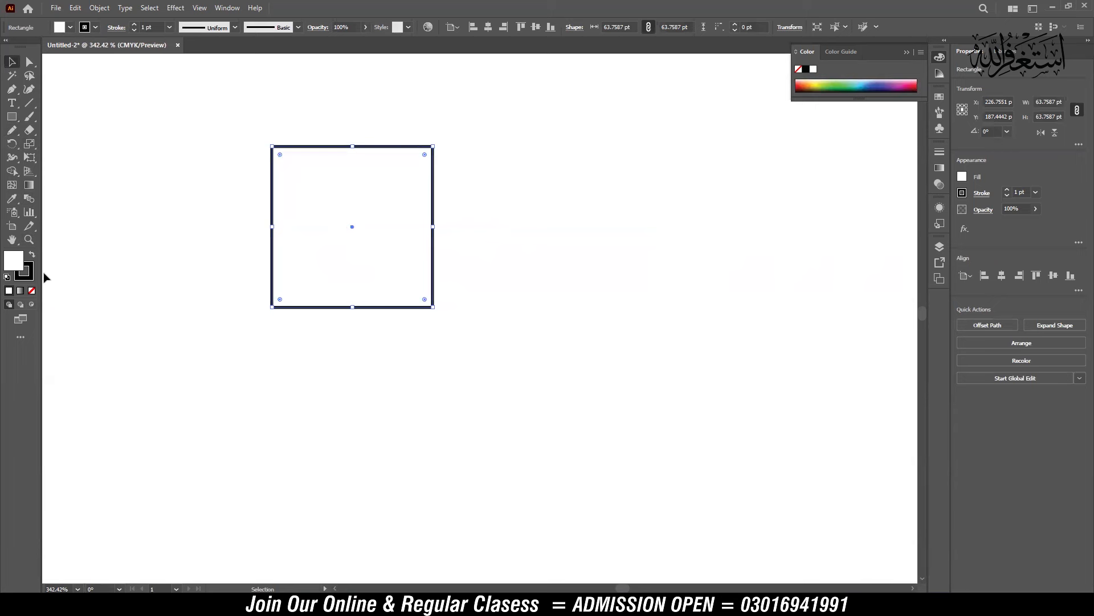
# - Remove the square's stroke and fill it with green
pyautogui.click(32, 290)
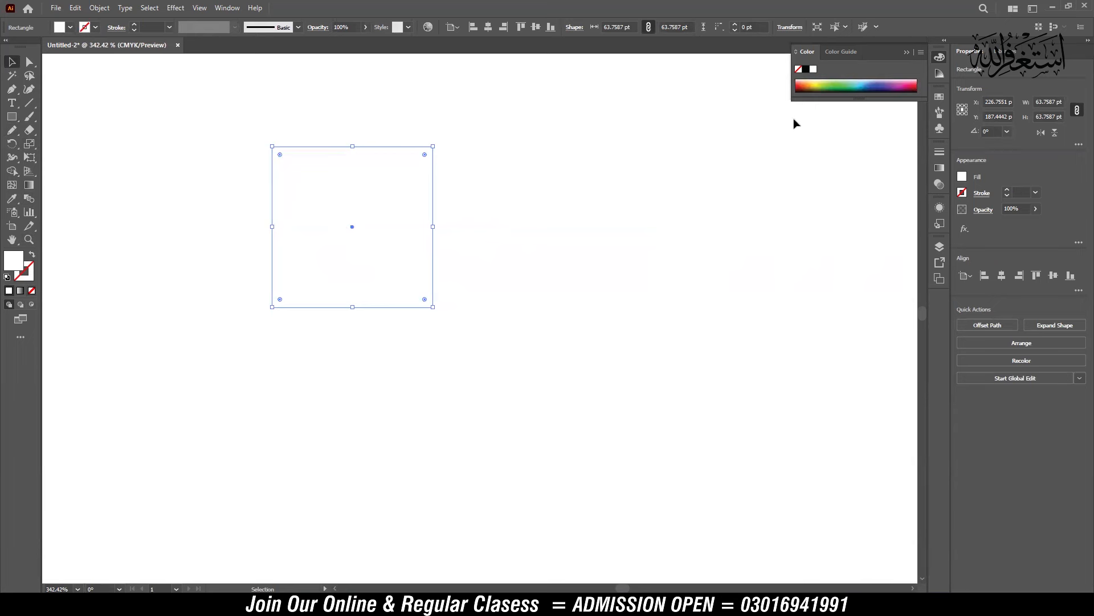
pyautogui.click(835, 87)
pyautogui.click(600, 218)
# - Duplicate the green square, offset up and to the left so the two overlap, and fill the copy with purple
pyautogui.click(385, 196)
pyautogui.moveTo(386, 196); pyautogui.dragTo(354, 130)
pyautogui.click(891, 85)
pyautogui.click(509, 145)
pyautogui.moveTo(291, 165); pyautogui.dragTo(547, 298)
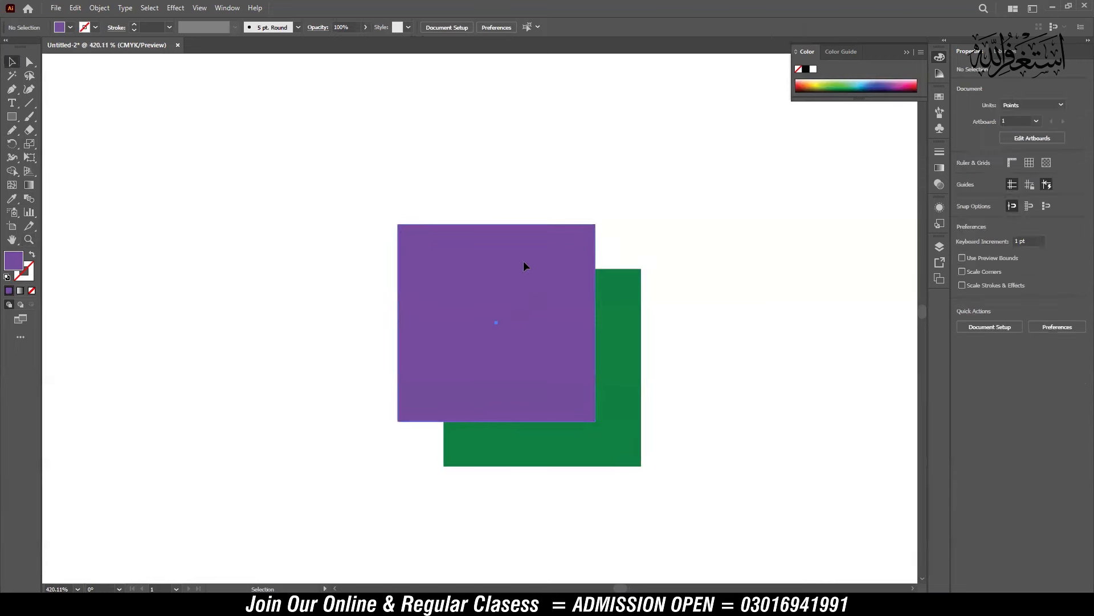
# - Change the front square's fill to red
pyautogui.click(523, 261)
pyautogui.click(801, 84)
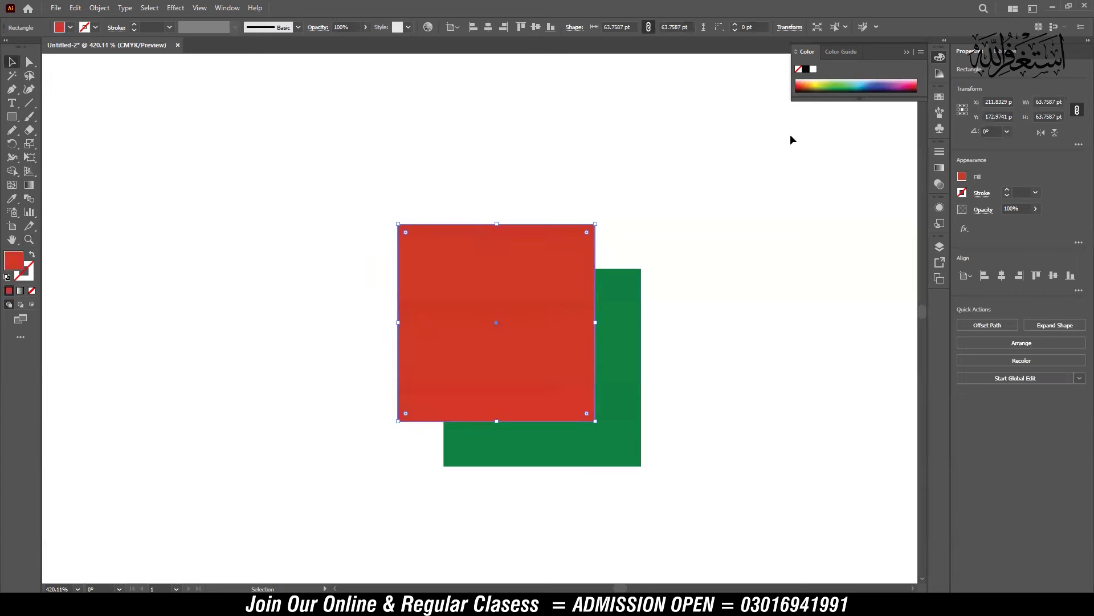
pyautogui.click(692, 335)
pyautogui.moveTo(693, 335); pyautogui.dragTo(572, 273)
# - Change the back square's fill to bright yellow, F9F200, using the Color Picker
pyautogui.click(503, 244)
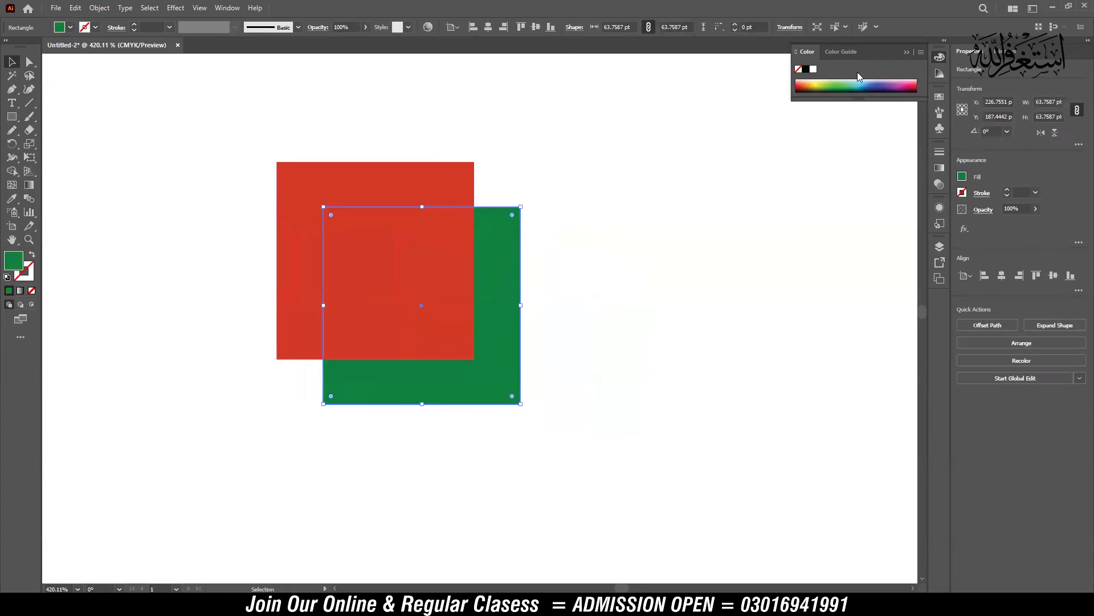
pyautogui.click(816, 84)
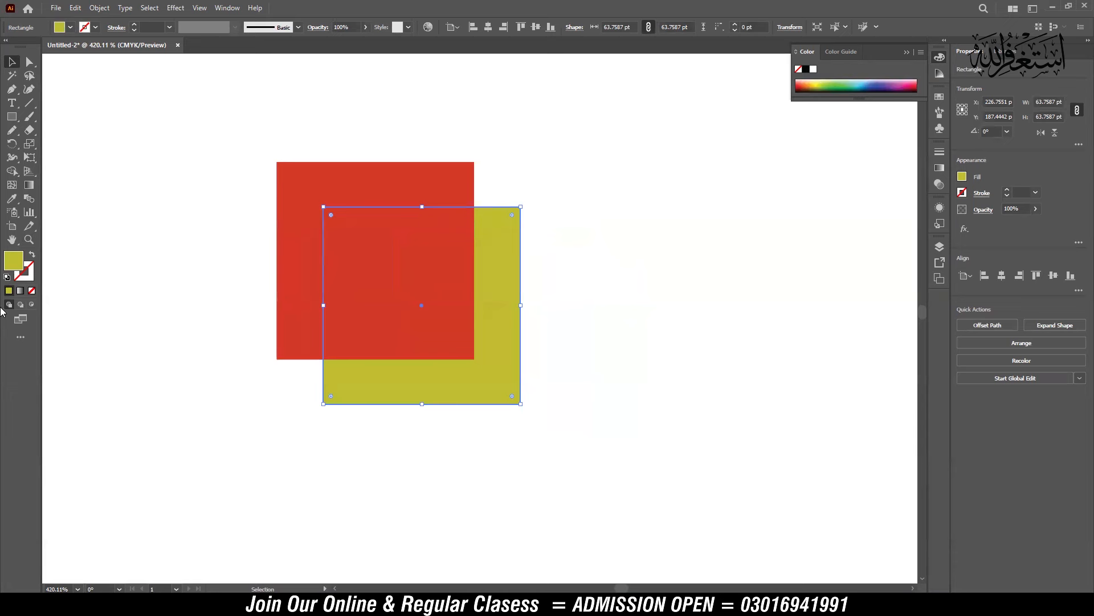
pyautogui.doubleClick(19, 265)
pyautogui.click(539, 230)
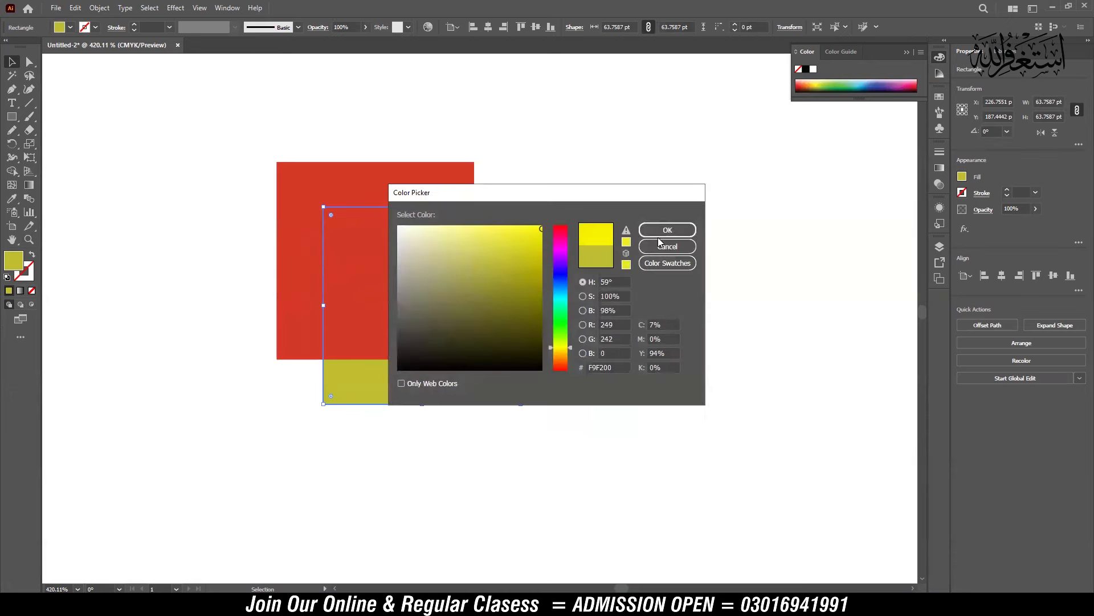
pyautogui.click(670, 231)
pyautogui.click(609, 330)
pyautogui.press('space')
pyautogui.moveTo(625, 327); pyautogui.dragTo(646, 324)
# - Shift the back square's fill hue to yellow-orange in the Color Picker
pyautogui.click(538, 245)
pyautogui.doubleClick(21, 265)
pyautogui.moveTo(571, 344); pyautogui.dragTo(571, 353)
pyautogui.click(674, 231)
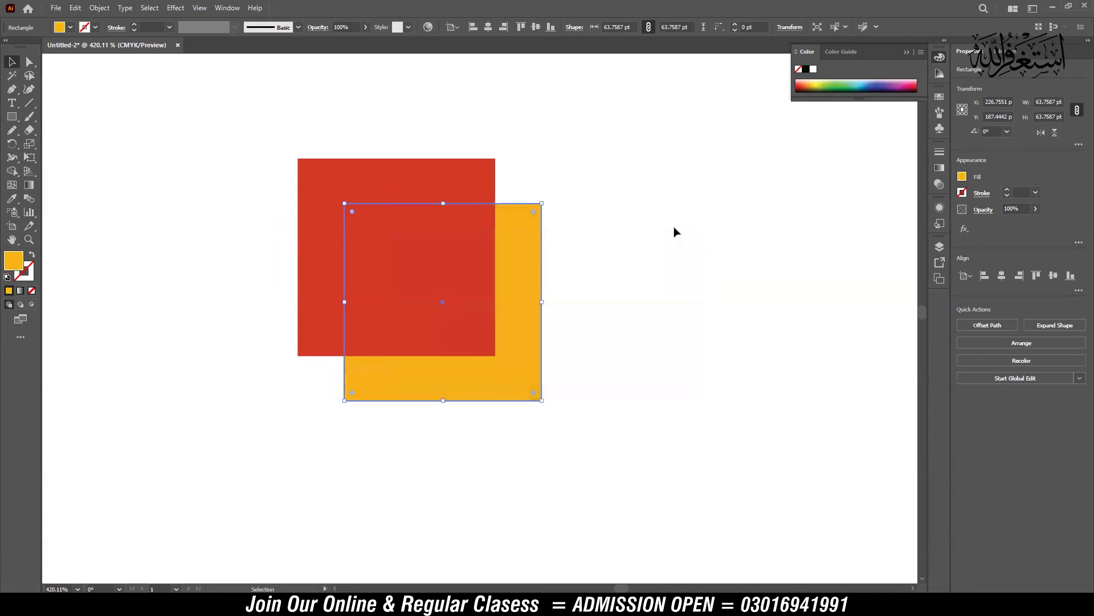
pyautogui.click(675, 231)
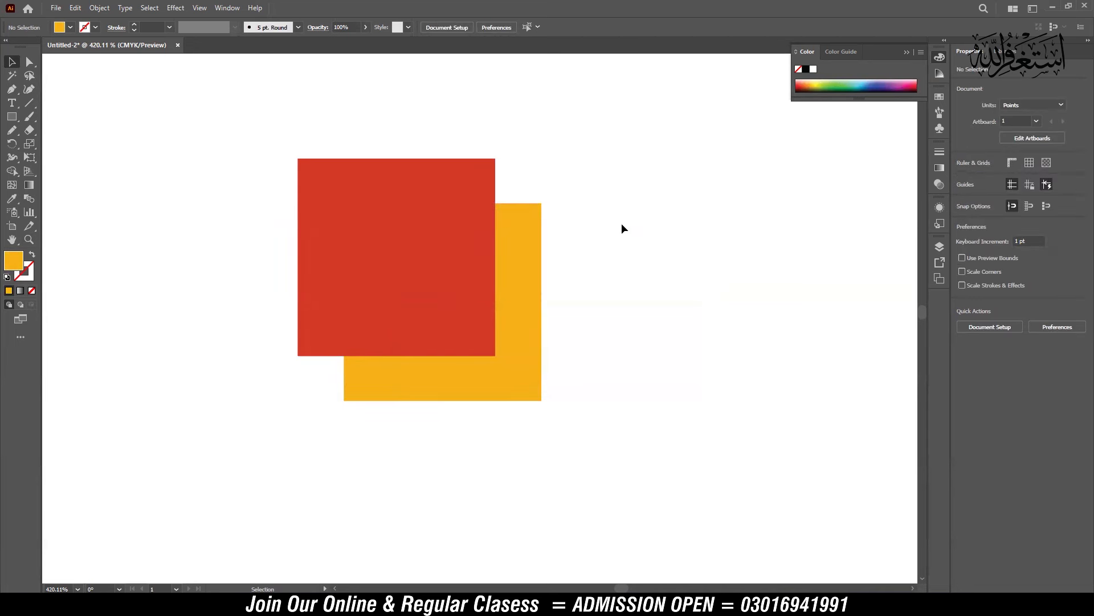
# - Select both squares and blend the red square into the orange one with the Blend tool
pyautogui.scroll(3, 438, 225)
pyautogui.hotkey('ctrl', 'a')
pyautogui.moveTo(633, 339); pyautogui.dragTo(599, 267)
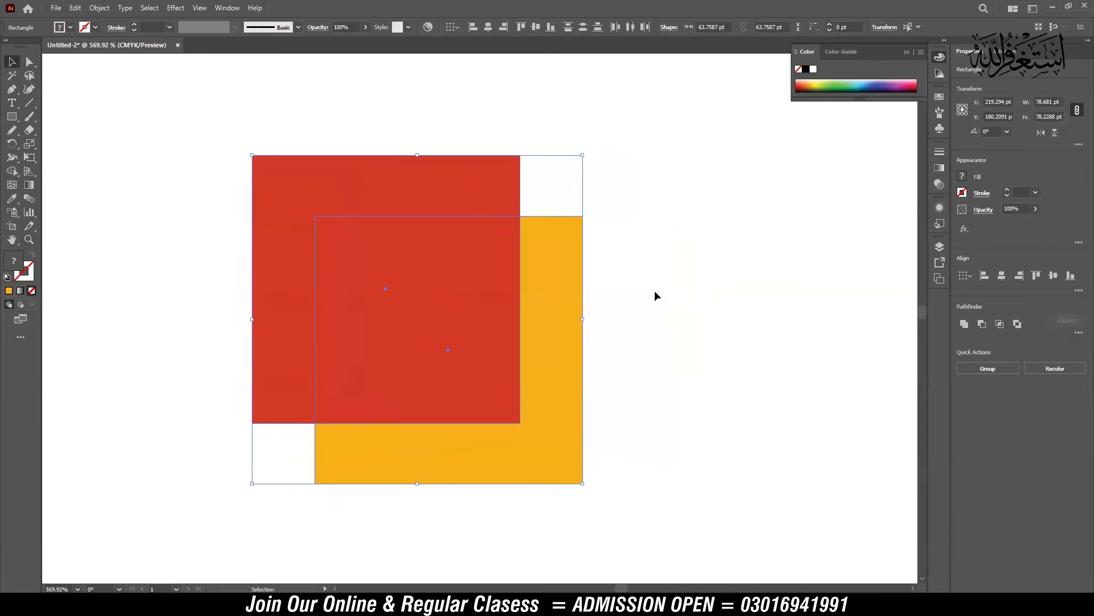
pyautogui.click(26, 199)
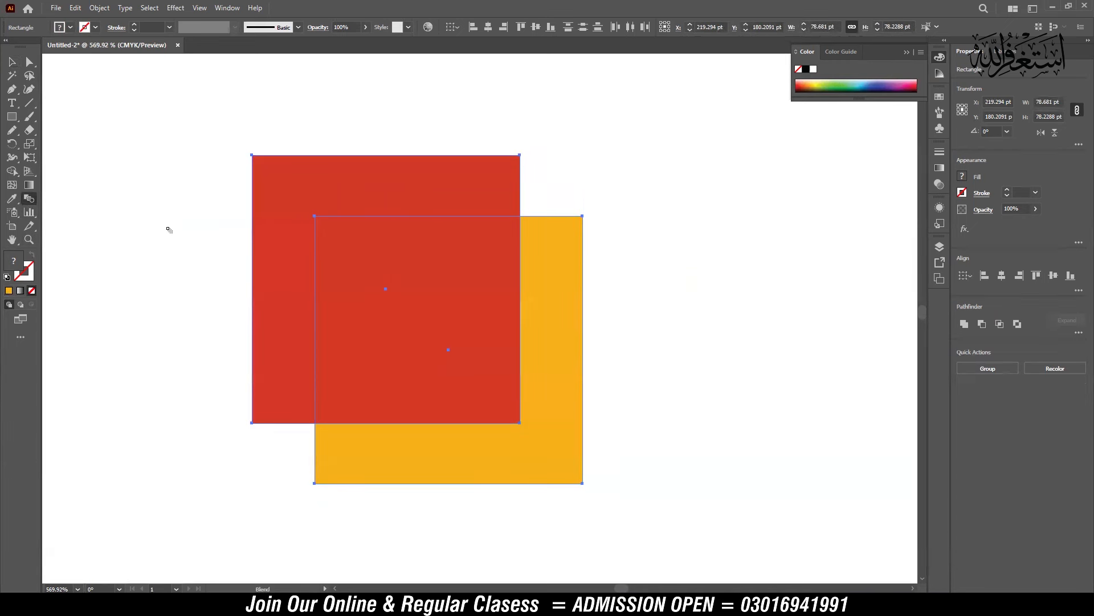
pyautogui.click(520, 173)
pyautogui.click(583, 250)
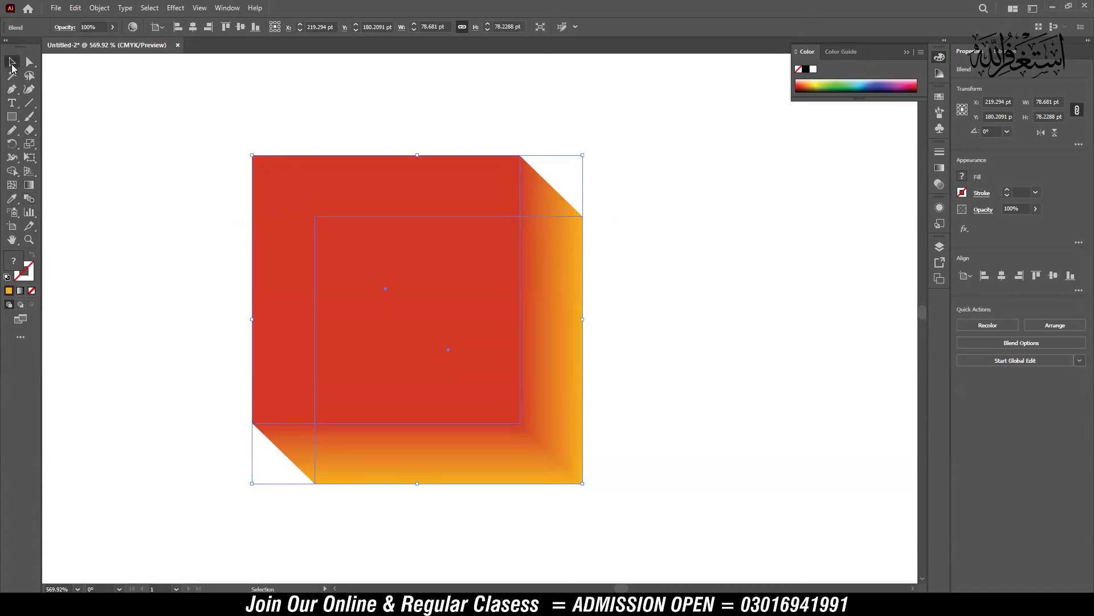
# - Move the blended object about 6 pt to the right and 7 pt up
pyautogui.click(12, 62)
pyautogui.click(182, 153)
pyautogui.moveTo(468, 288); pyautogui.dragTo(494, 257)
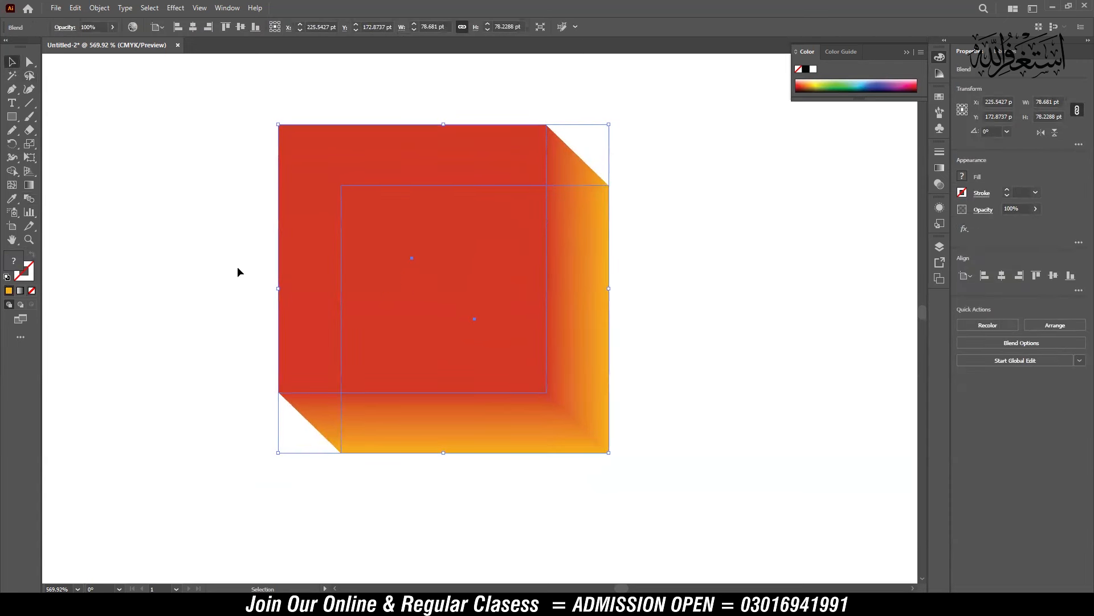
# - Review the spacing and orientation settings in the blend's Blend Options and leave them without applying changes
pyautogui.doubleClick(29, 199)
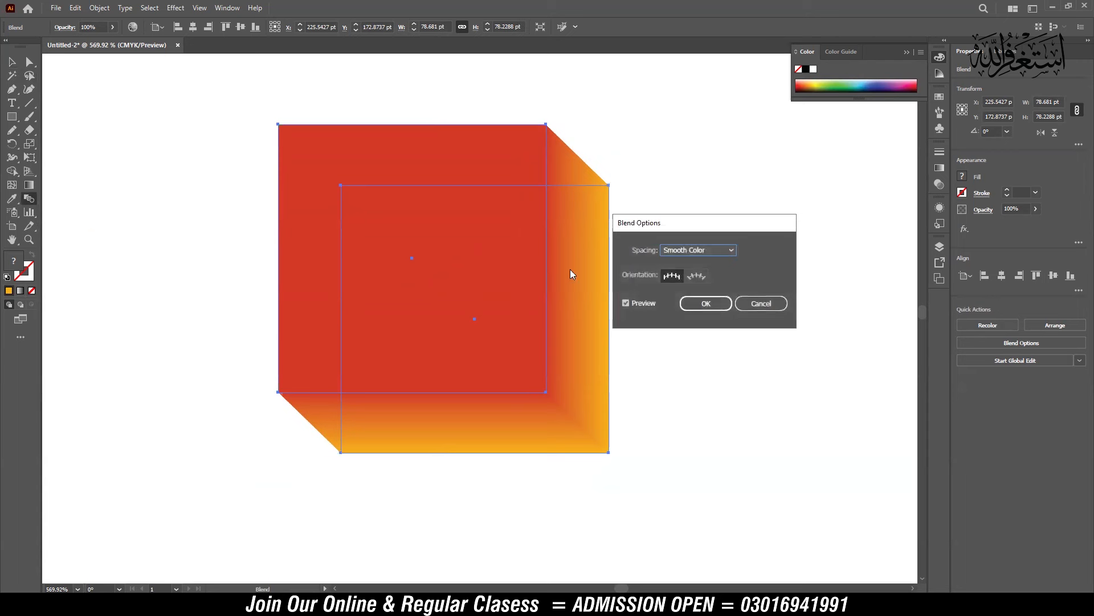
pyautogui.moveTo(684, 226); pyautogui.dragTo(740, 185)
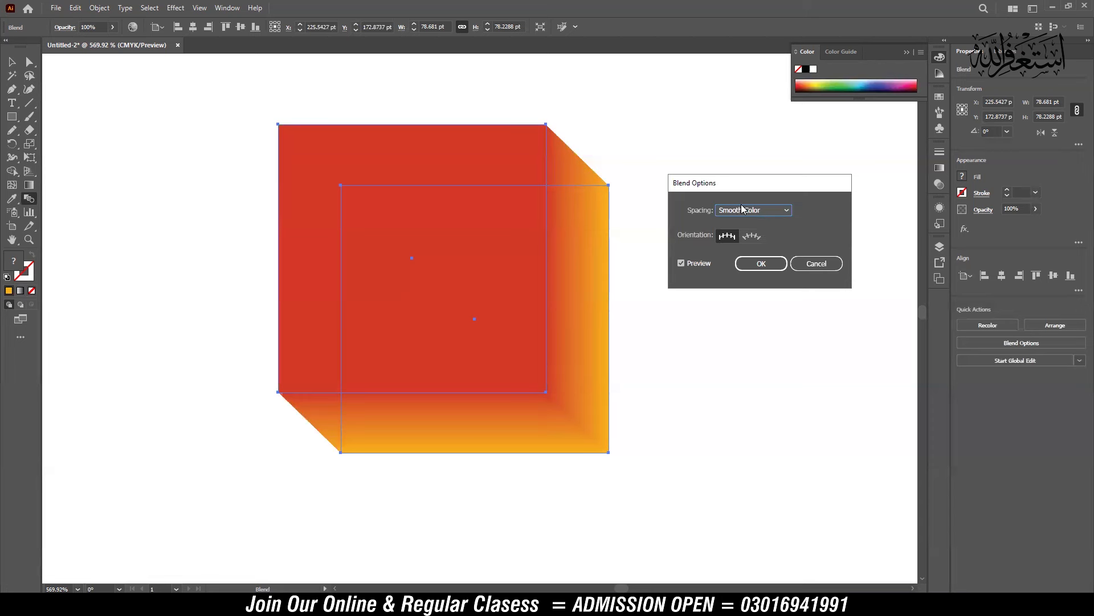
pyautogui.click(816, 263)
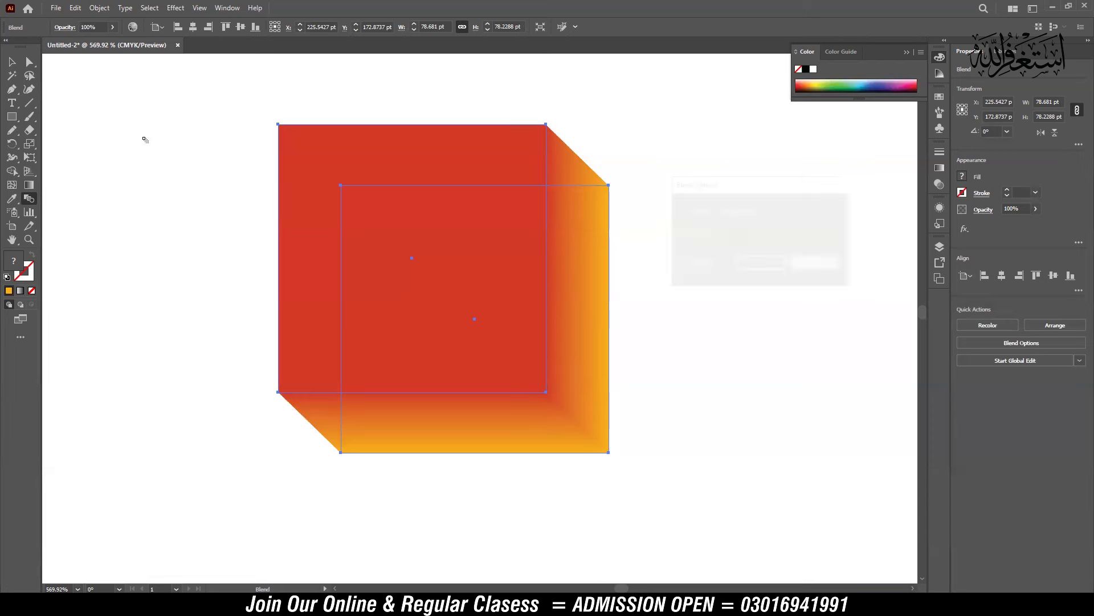
pyautogui.click(77, 9)
pyautogui.moveTo(93, 12)
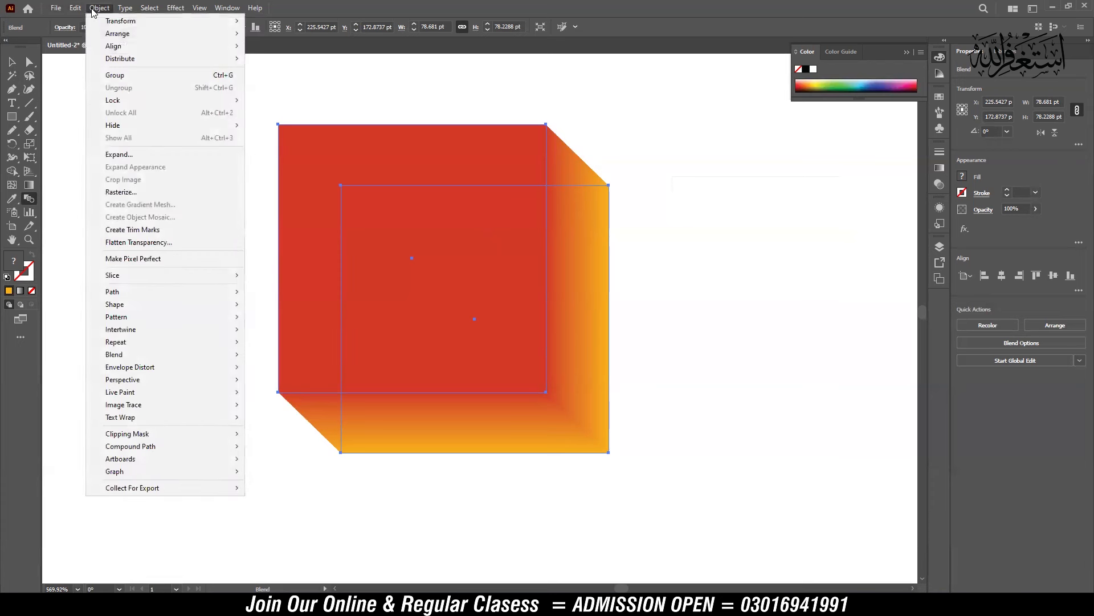
pyautogui.moveTo(242, 360)
pyautogui.click(304, 384)
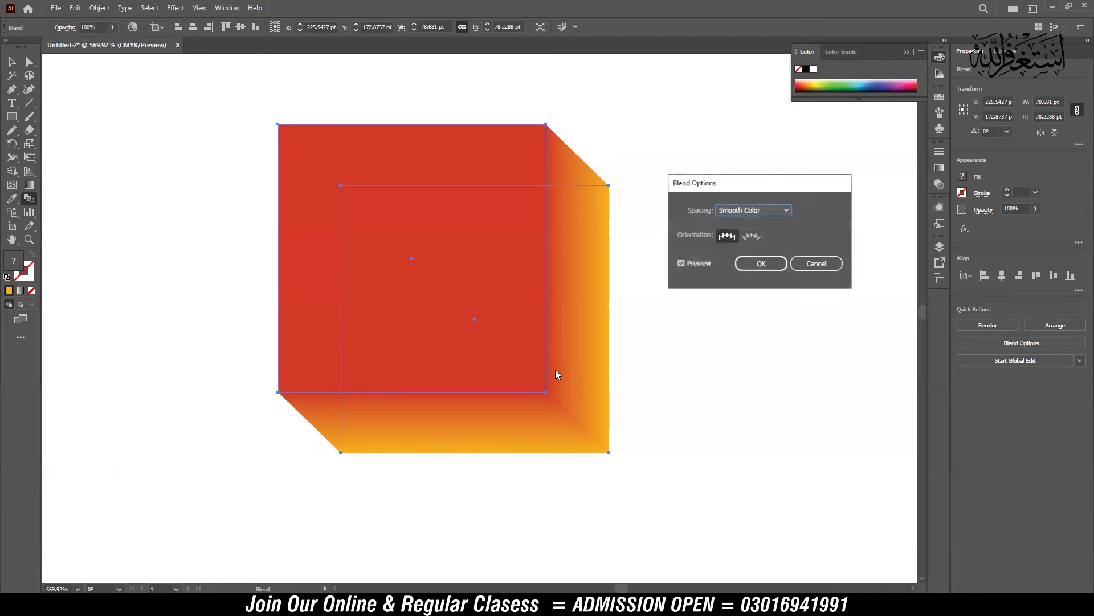
pyautogui.moveTo(761, 186); pyautogui.dragTo(755, 211)
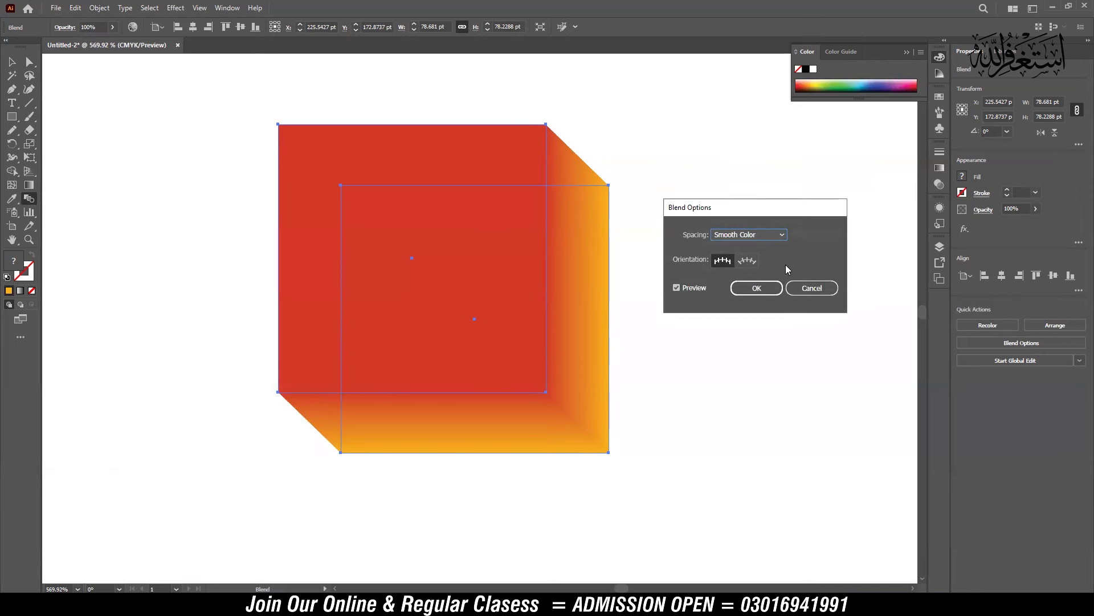
pyautogui.click(808, 287)
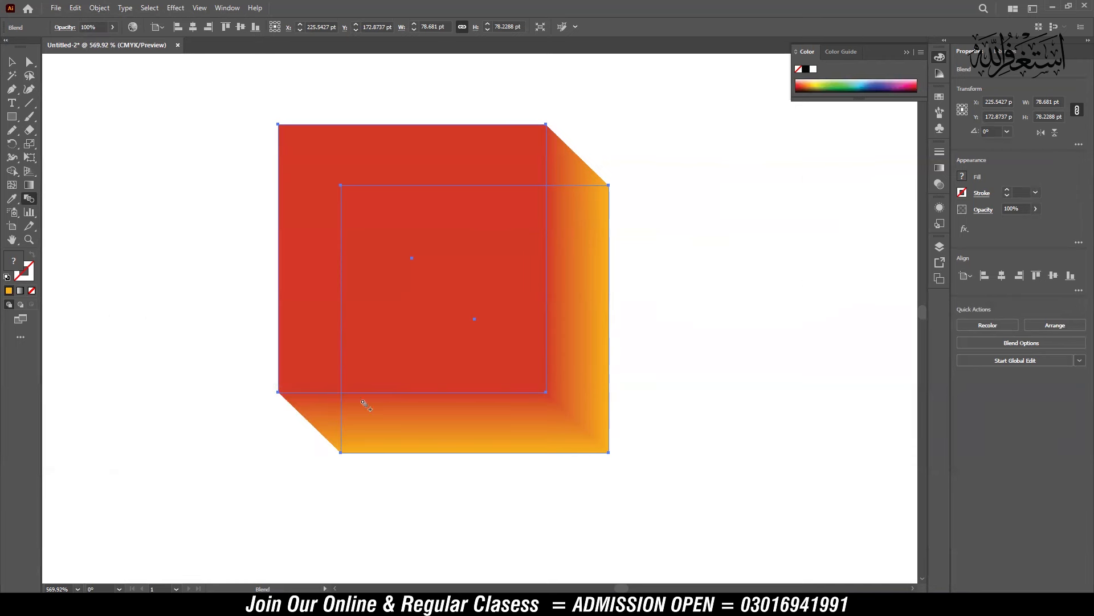
pyautogui.doubleClick(30, 199)
pyautogui.moveTo(798, 205); pyautogui.dragTo(782, 224)
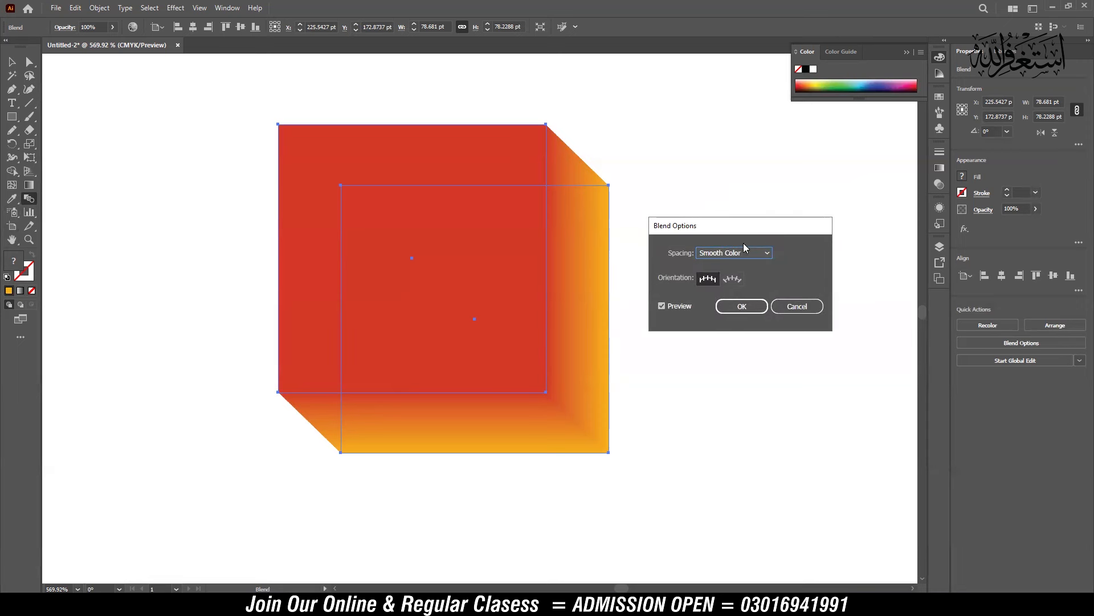
pyautogui.click(800, 310)
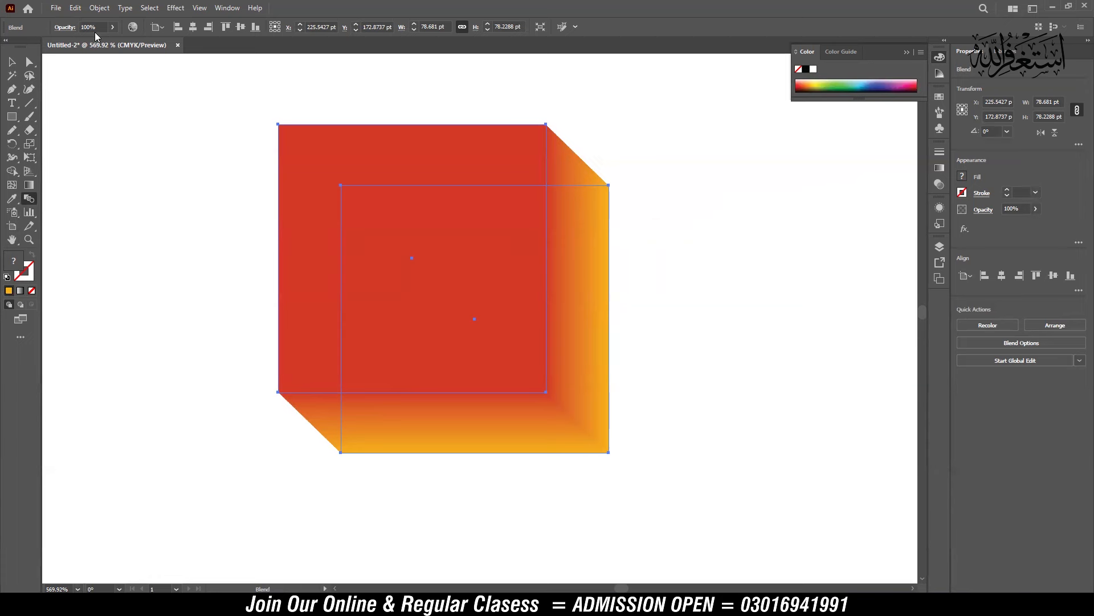
# - Set the blend's spacing to Specified Steps with 5 steps in Blend Options and preview it
pyautogui.click(99, 9)
pyautogui.moveTo(228, 358)
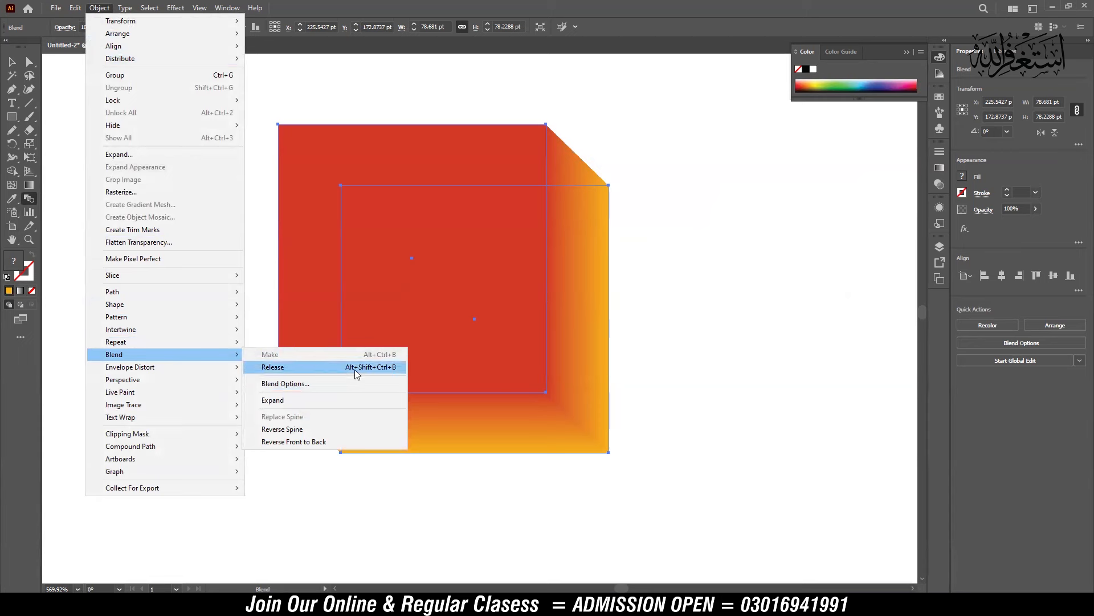
pyautogui.click(284, 385)
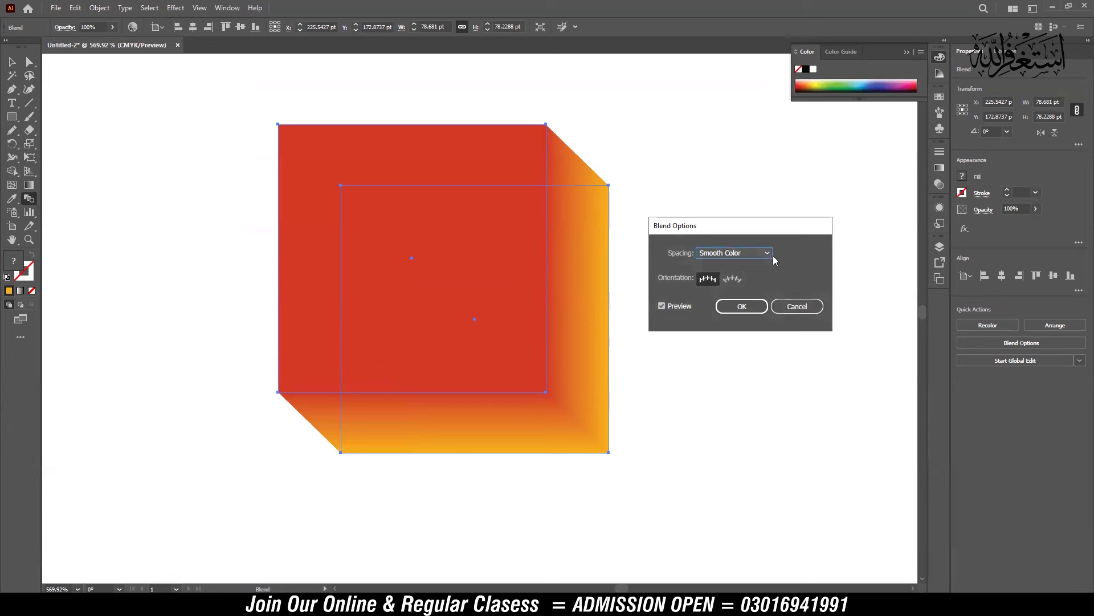
pyautogui.moveTo(753, 229); pyautogui.dragTo(763, 216)
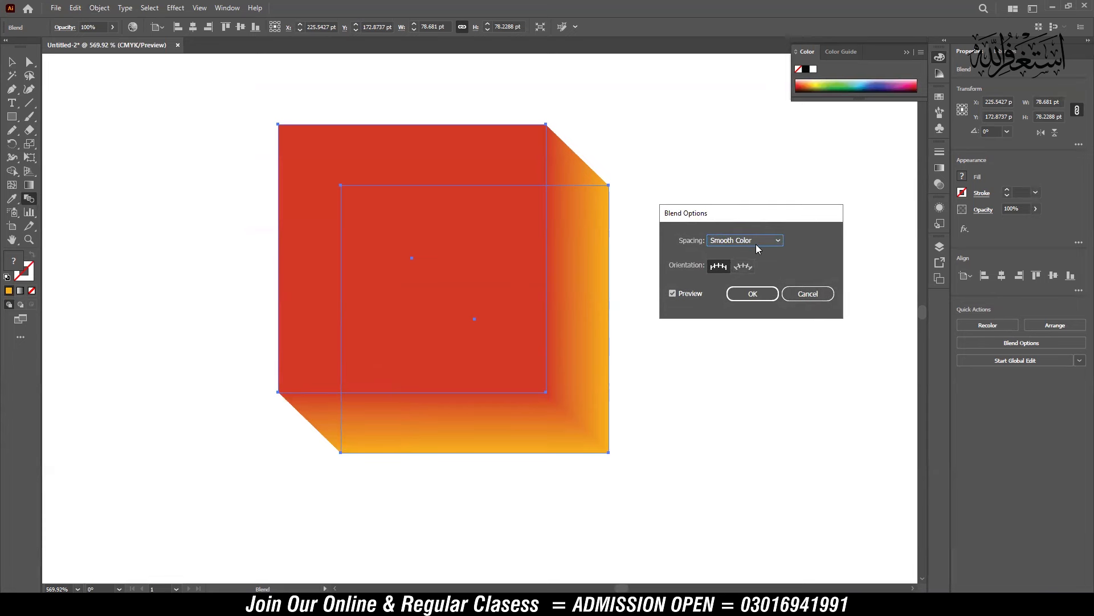
pyautogui.click(757, 241)
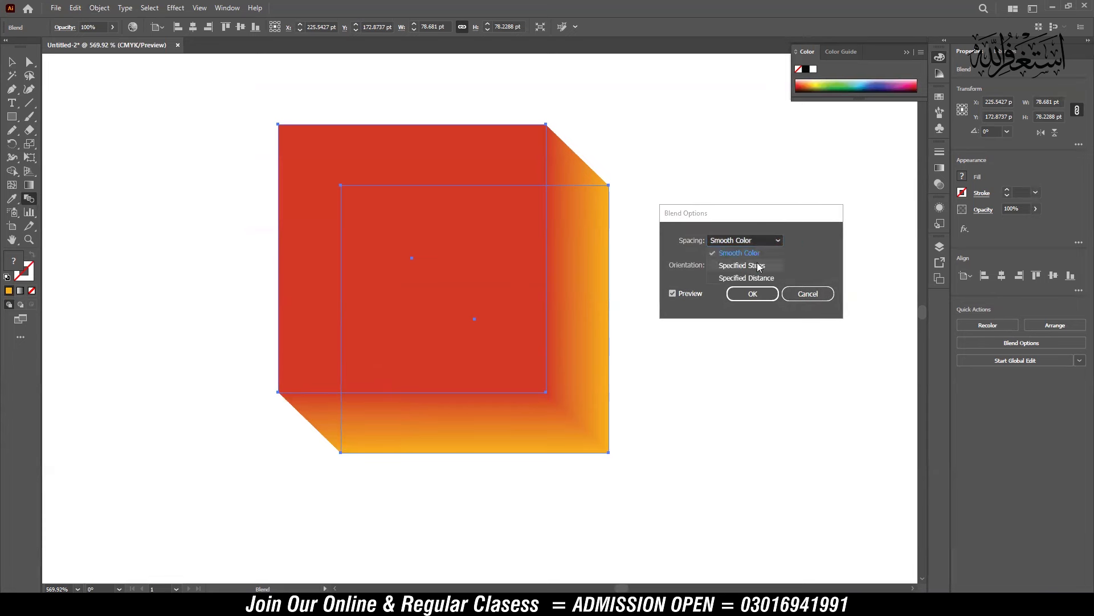
pyautogui.click(741, 265)
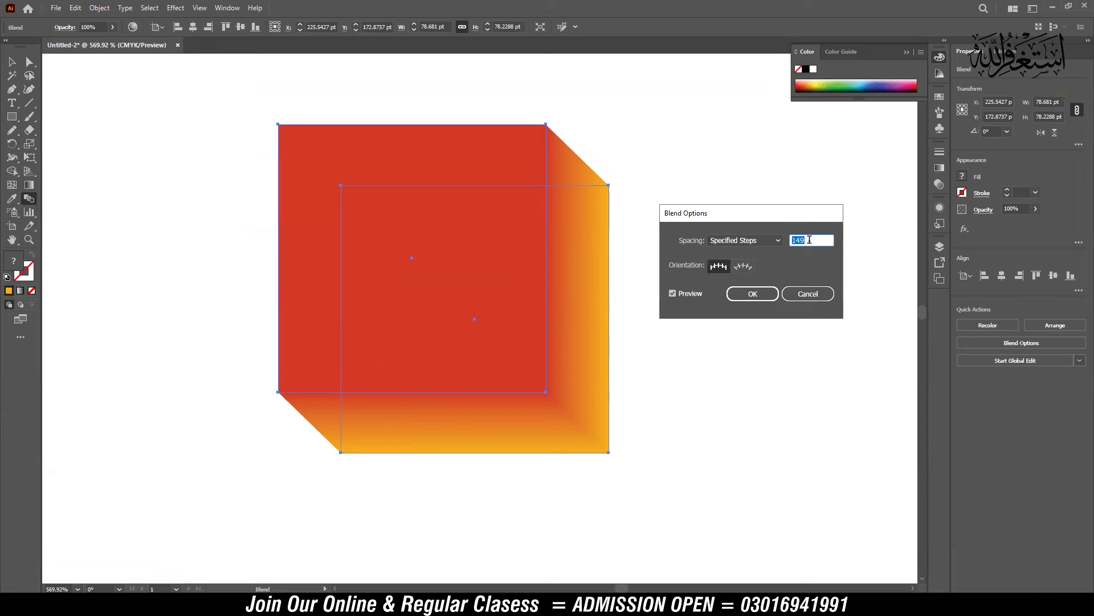
pyautogui.write('5')
pyautogui.click(683, 293)
pyautogui.click(683, 293)
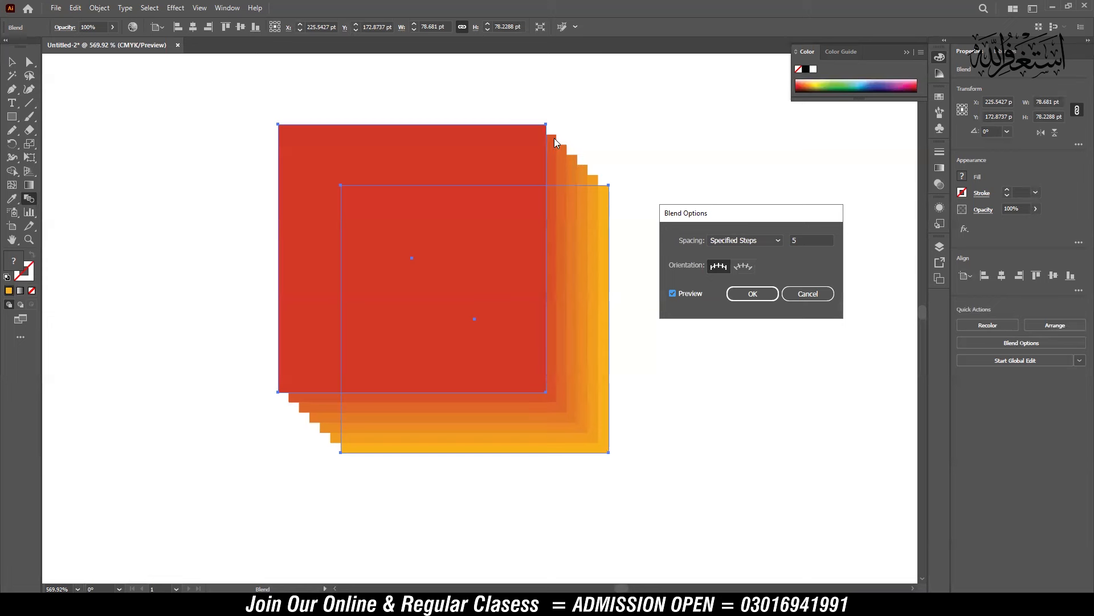
# - Reduce the blend's number of specified steps to 1
pyautogui.doubleClick(808, 240)
pyautogui.press('Down')
pyautogui.press('Down')
pyautogui.press('Down')
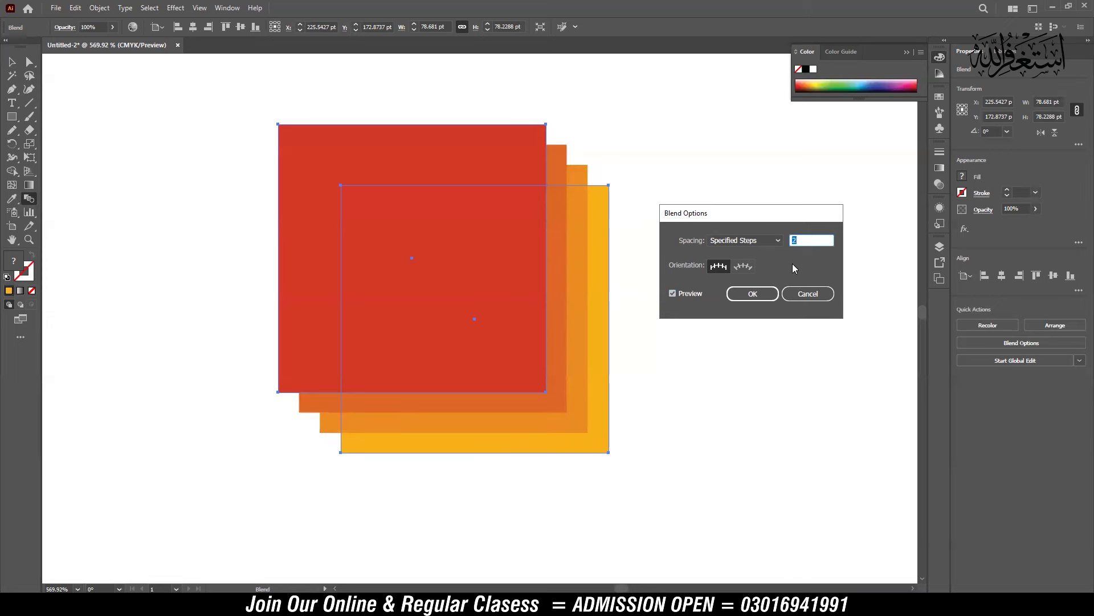
pyautogui.press('Down')
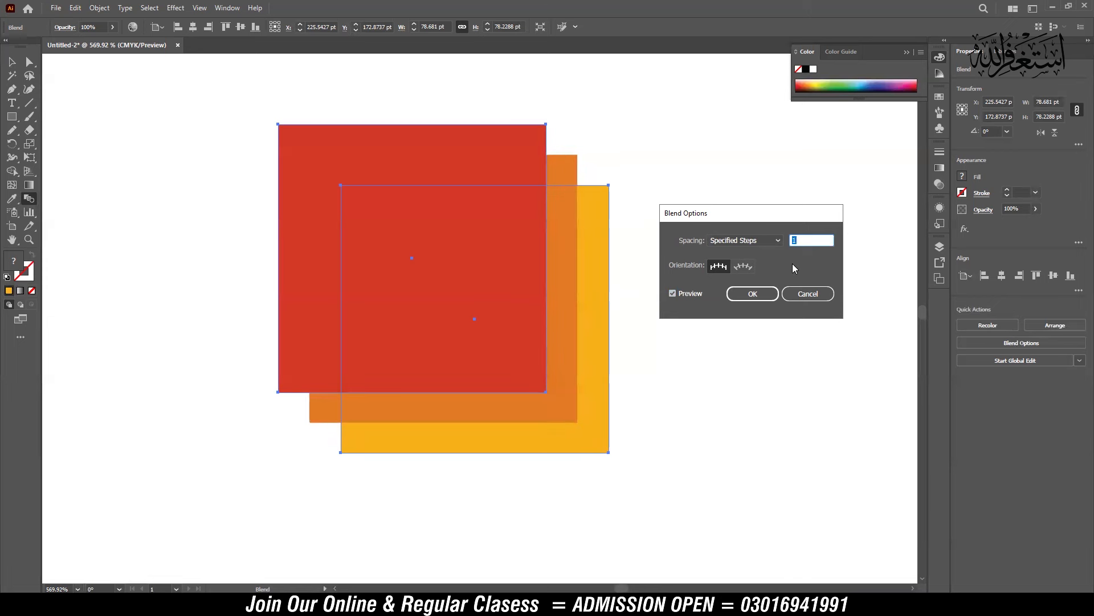
# - Raise the blend's number of specified steps to 103
pyautogui.press('Up')
pyautogui.press('Up')
pyautogui.press('Up')
pyautogui.press('Up')
pyautogui.press('Up')
pyautogui.press('Up')
pyautogui.press('Up')
pyautogui.press('Up')
pyautogui.press('Up')
pyautogui.press('Up')
pyautogui.press('Up')
pyautogui.press('Up')
pyautogui.press('Up')
pyautogui.press('Up')
pyautogui.press('Up')
pyautogui.press('Up')
pyautogui.press('Up')
pyautogui.press('Up')
pyautogui.press('Up')
pyautogui.press('Up')
pyautogui.press('Up')
pyautogui.press('Up')
pyautogui.press('Up')
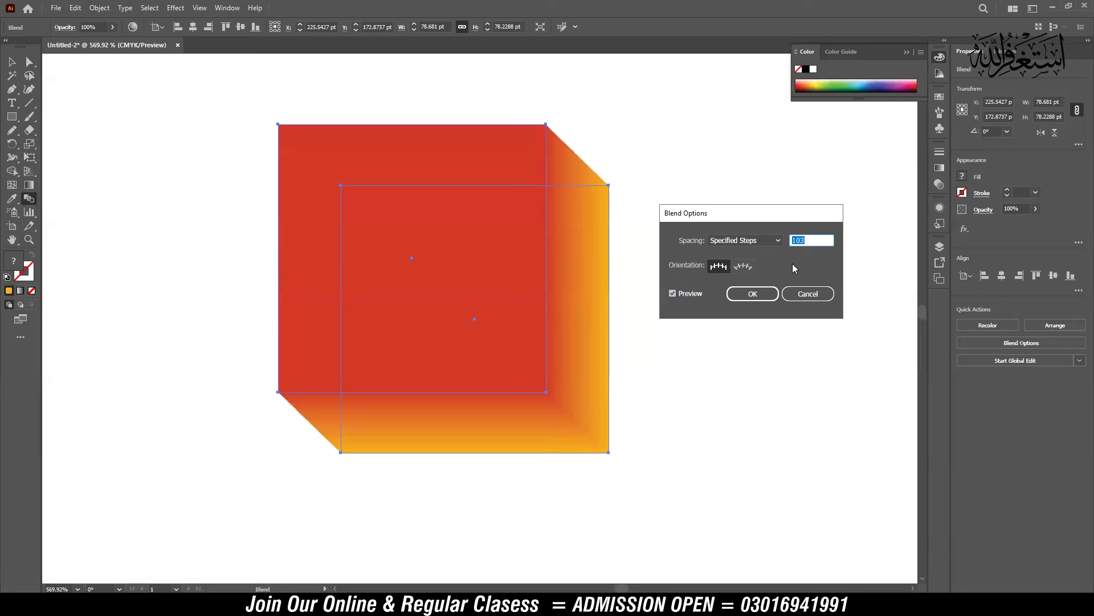
# - Leave Blend Options without applying changes and delete the red-and-orange blend from the artboard
pyautogui.click(808, 294)
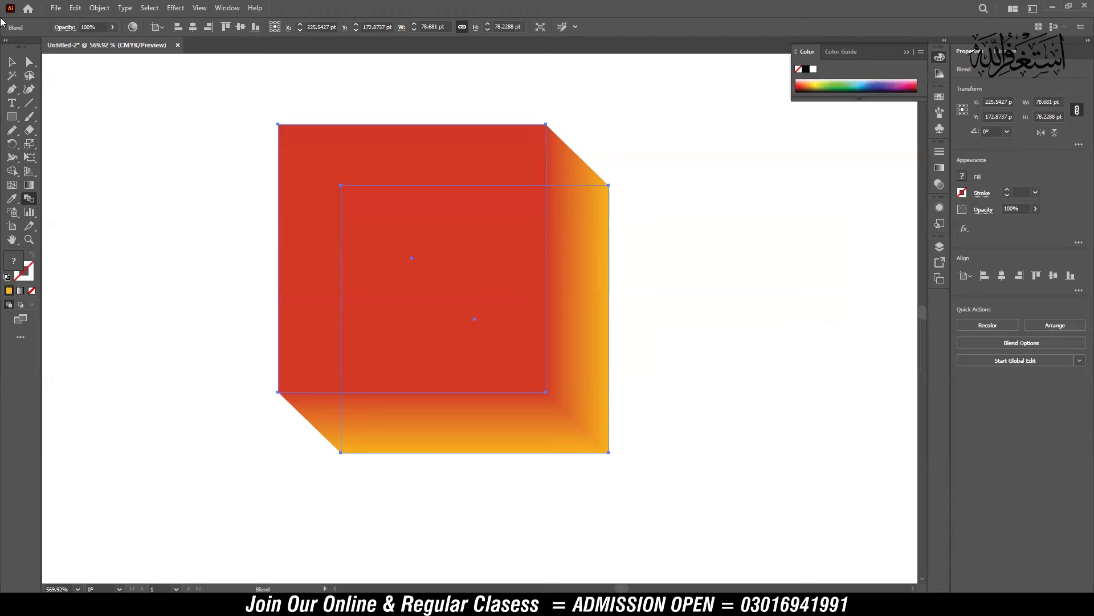
pyautogui.click(12, 62)
pyautogui.click(200, 154)
pyautogui.moveTo(374, 235); pyautogui.dragTo(599, 223)
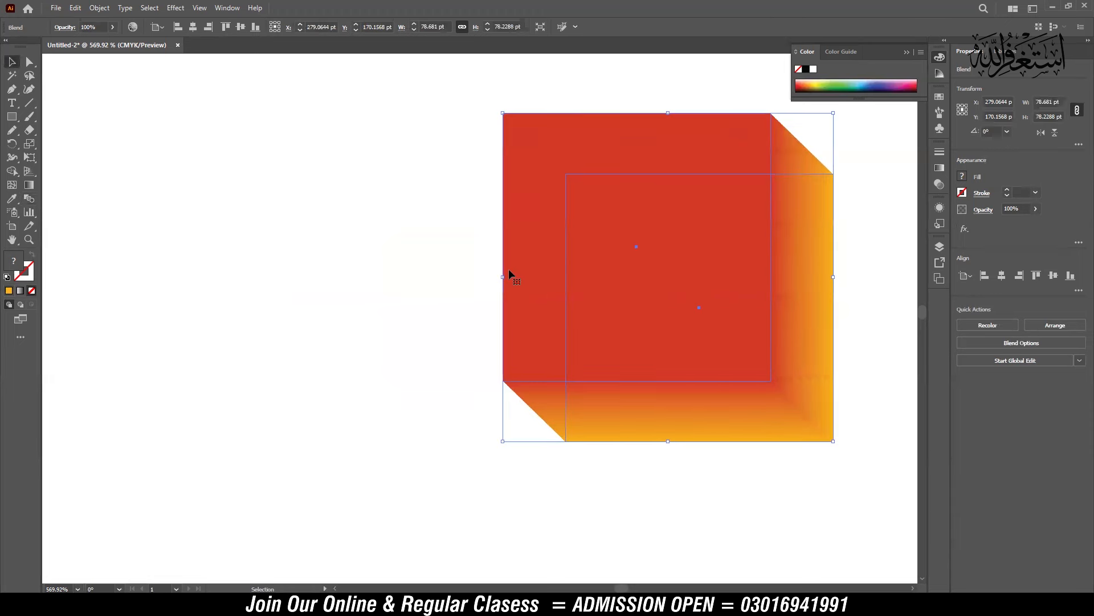
pyautogui.press('Delete')
# - Draw an orange square about 40 pt wide and place an overlapping duplicate of it, offset diagonally
pyautogui.press('m')
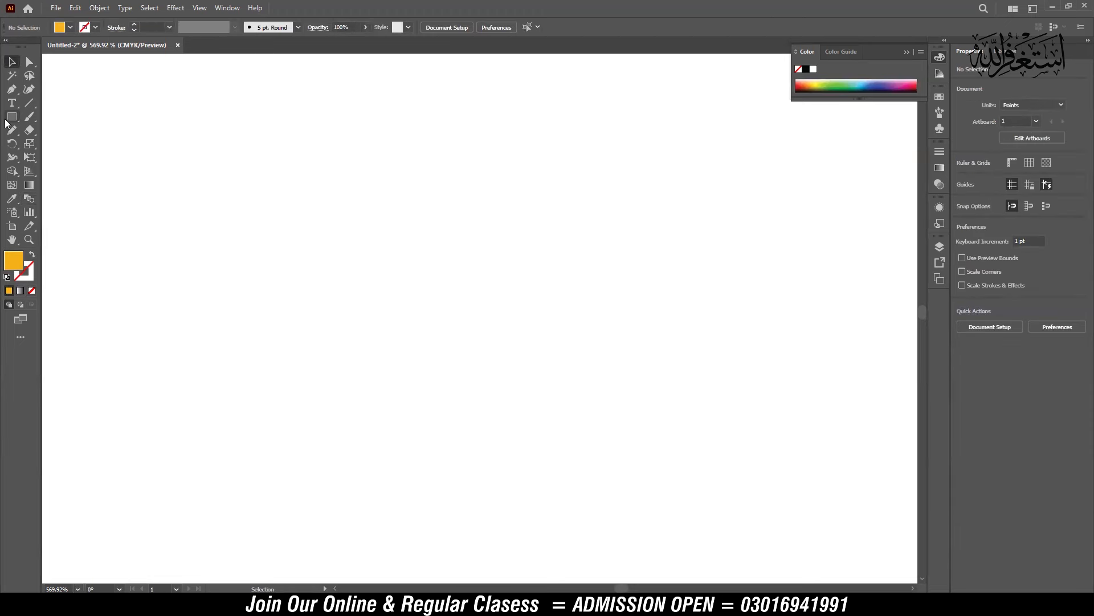
pyautogui.moveTo(424, 285); pyautogui.dragTo(507, 354)
pyautogui.press('v')
pyautogui.keyDown('ctrl'); pyautogui.moveTo(447, 328); pyautogui.dragTo(397, 268); pyautogui.keyUp('ctrl')
pyautogui.keyDown('alt'); pyautogui.moveTo(400, 213); pyautogui.dragTo(433, 251); pyautogui.keyUp('alt')
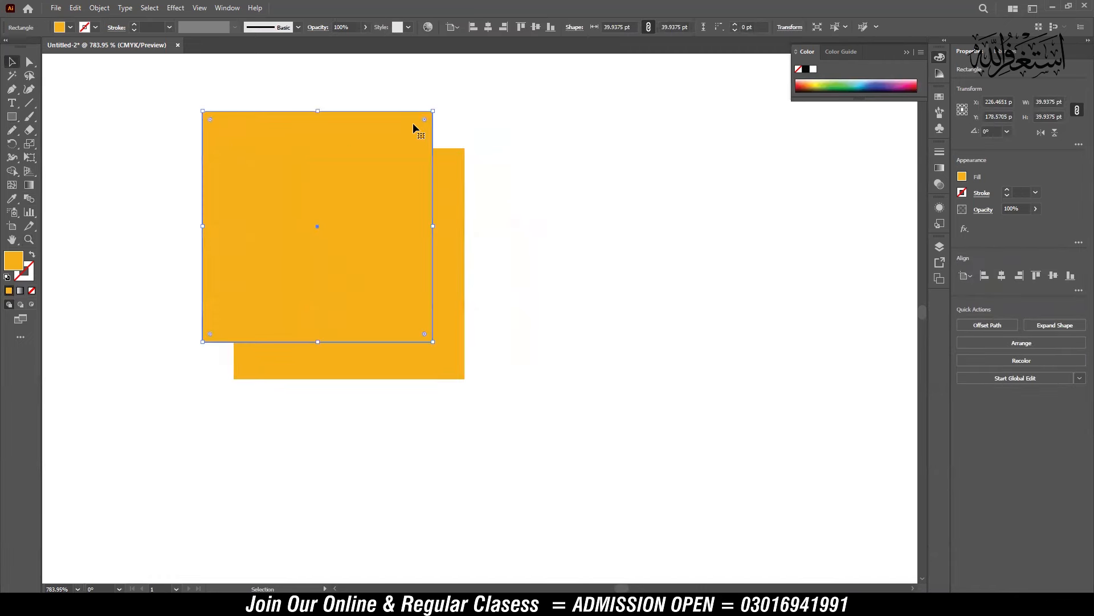
# - Change the fill of the front square to blue
pyautogui.click(880, 81)
pyautogui.moveTo(410, 259); pyautogui.dragTo(488, 262)
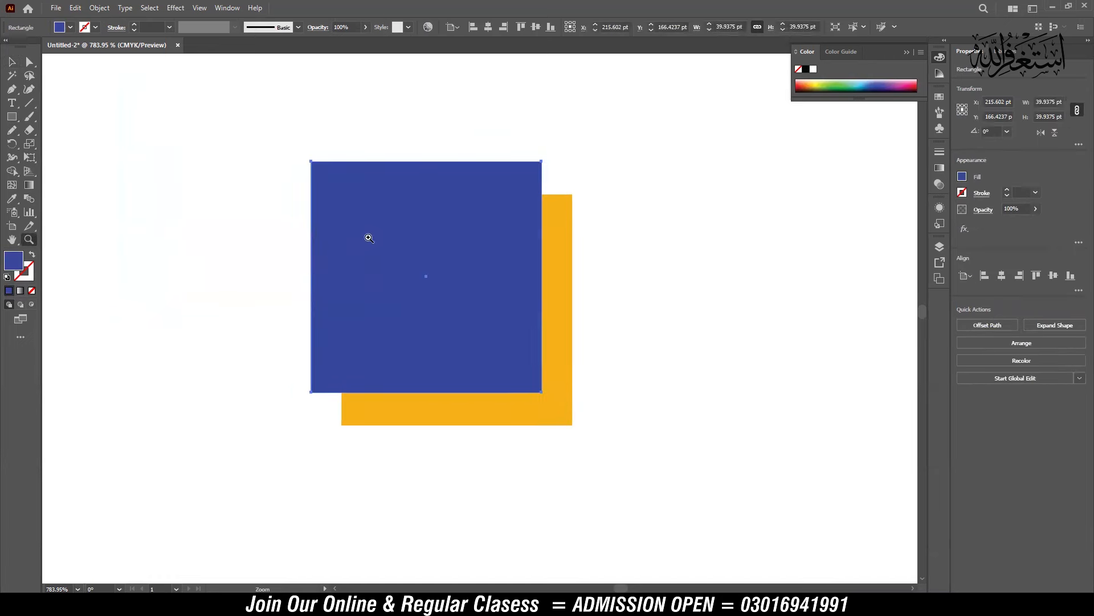
pyautogui.moveTo(416, 217); pyautogui.dragTo(456, 223)
# - Select both squares, check Specified Steps in Blend Options without applying it, and blend the blue square with the orange one
pyautogui.moveTo(737, 169); pyautogui.dragTo(517, 266)
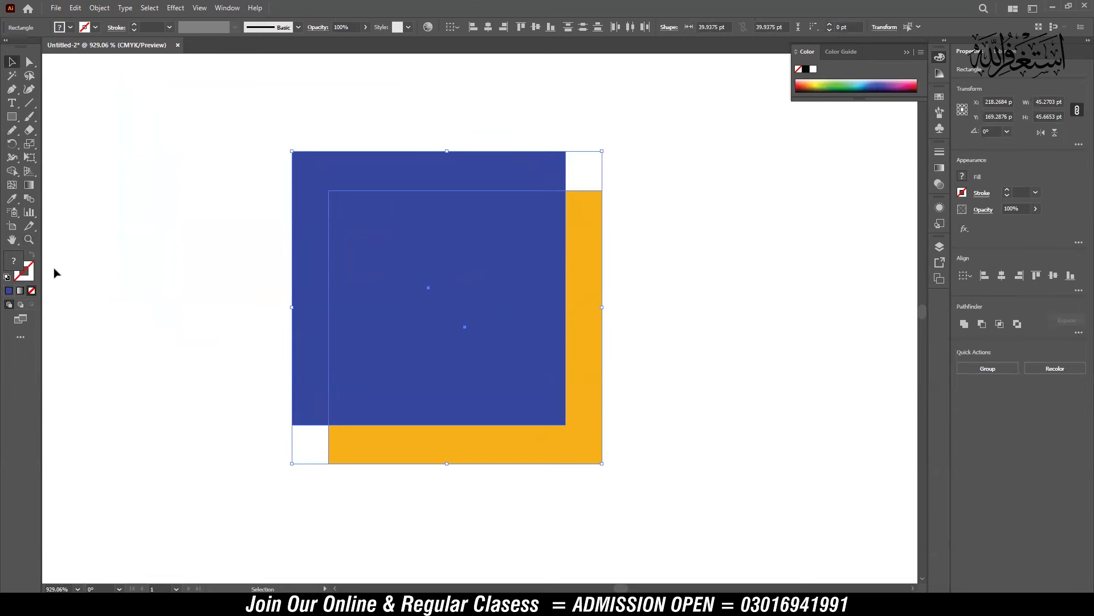
pyautogui.doubleClick(27, 199)
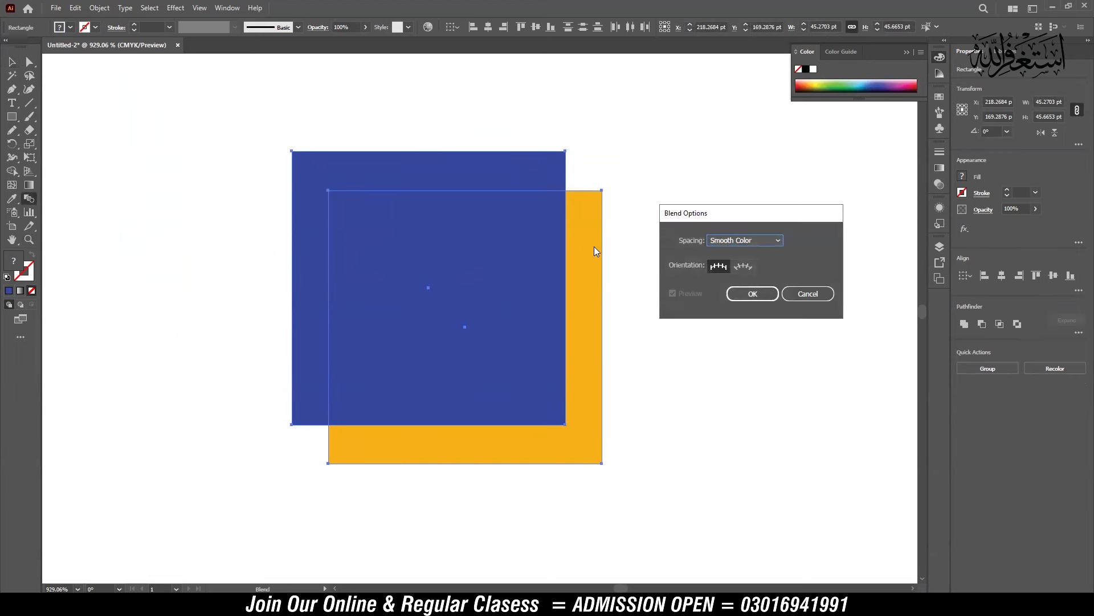
pyautogui.click(736, 240)
pyautogui.click(740, 266)
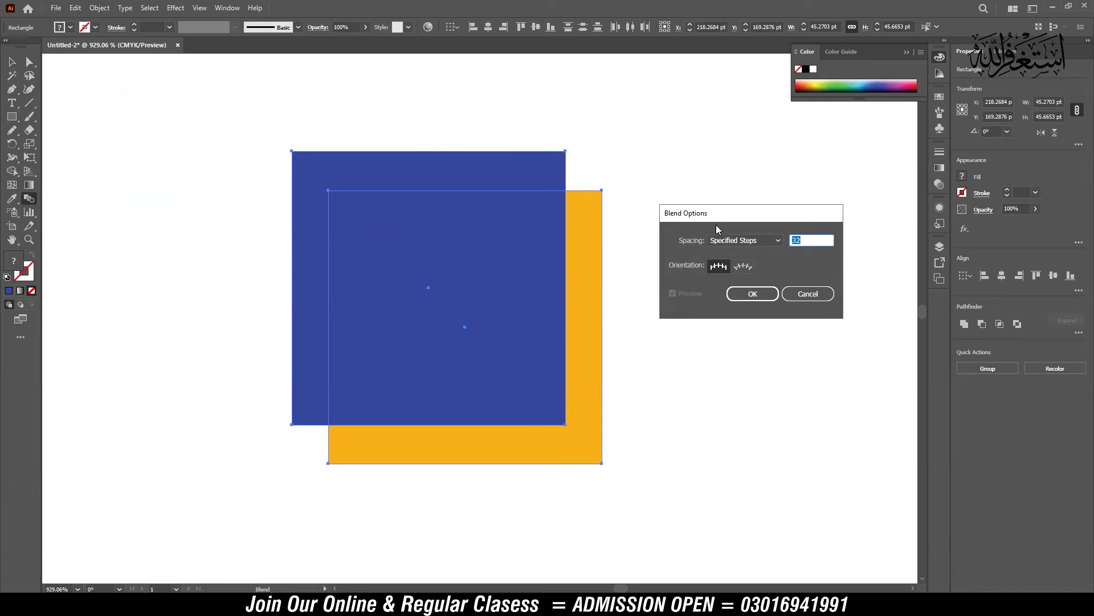
pyautogui.click(807, 293)
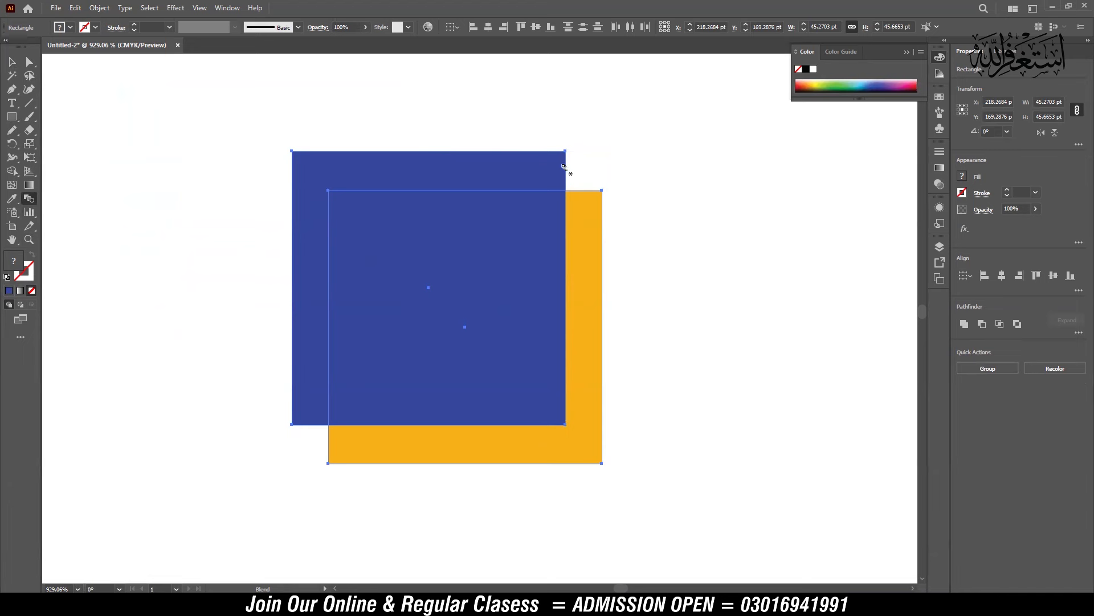
pyautogui.click(604, 218)
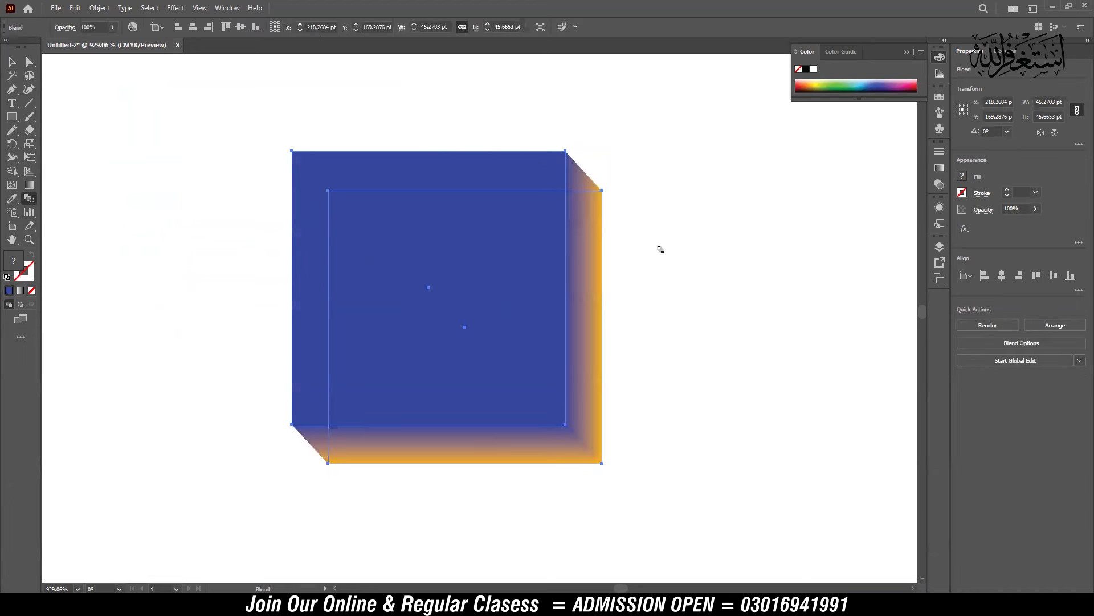
# - Review the Specified Steps spacing of the blue-and-orange blend in Blend Options and leave without applying changes
pyautogui.doubleClick(29, 198)
pyautogui.click(766, 246)
pyautogui.click(741, 263)
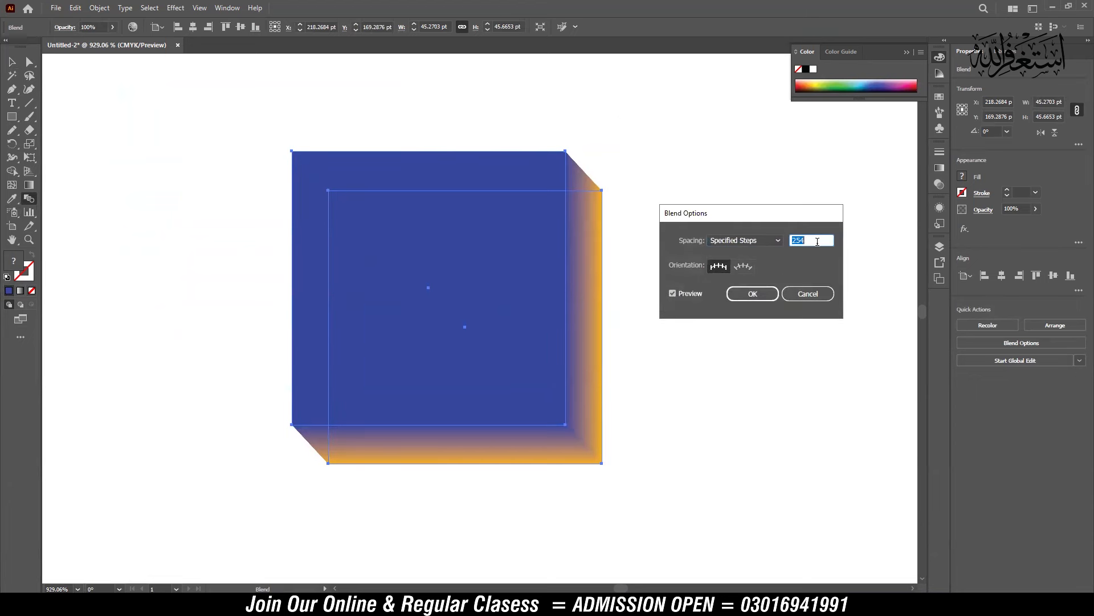
pyautogui.click(808, 293)
# - Move the blue-and-orange blend aside and delete it
pyautogui.press('v')
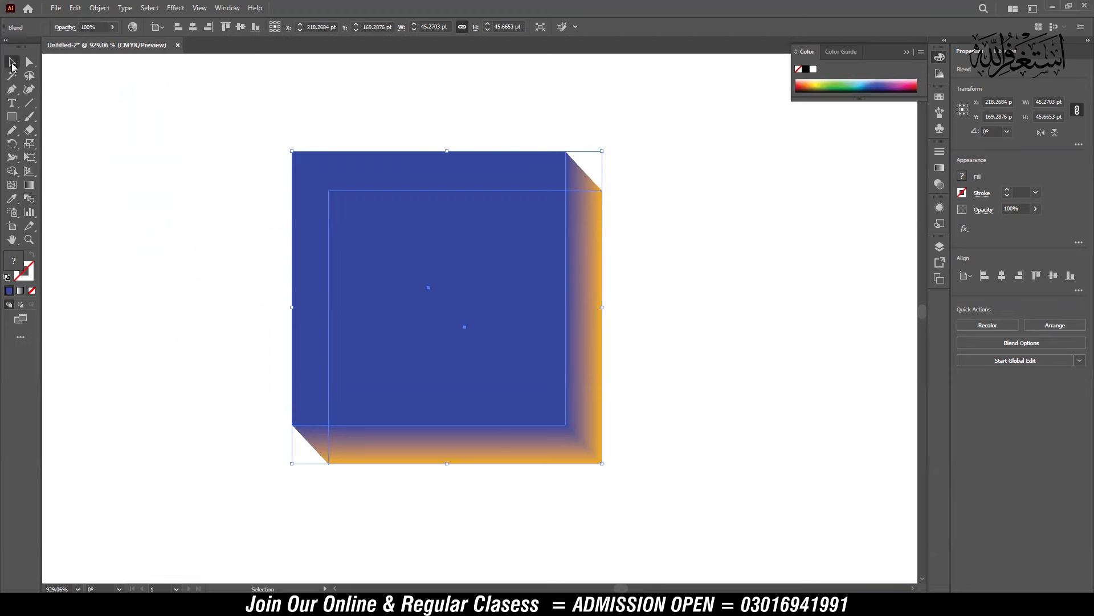
pyautogui.click(285, 235)
pyautogui.moveTo(369, 244); pyautogui.dragTo(592, 241)
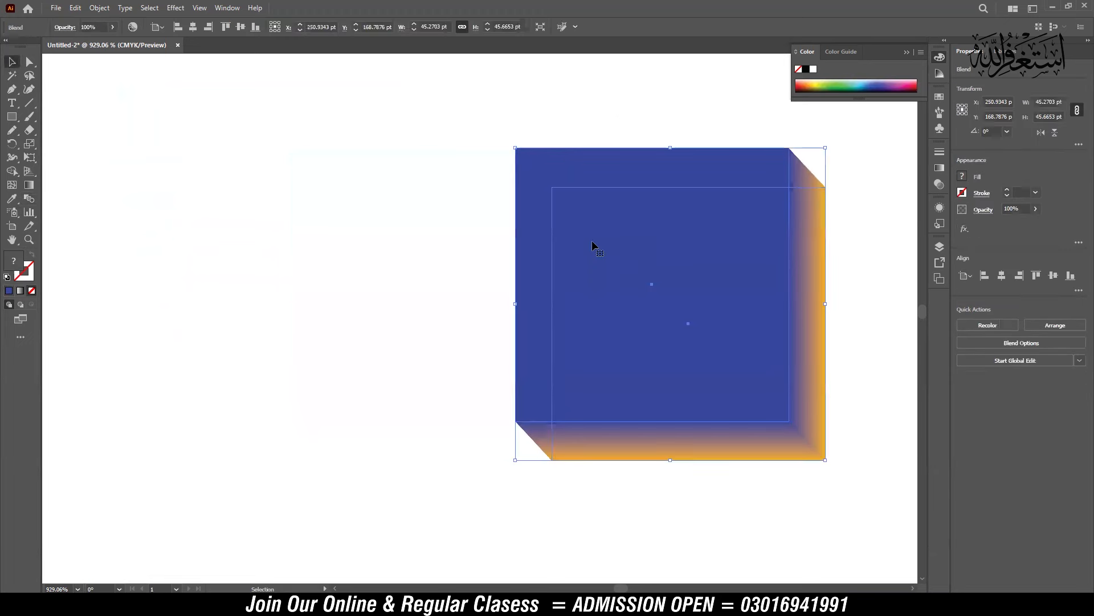
pyautogui.press('Delete')
# - Add the letter "W" as a point text object on the empty artboard
pyautogui.press('z')
pyautogui.moveTo(392, 244); pyautogui.dragTo(494, 291)
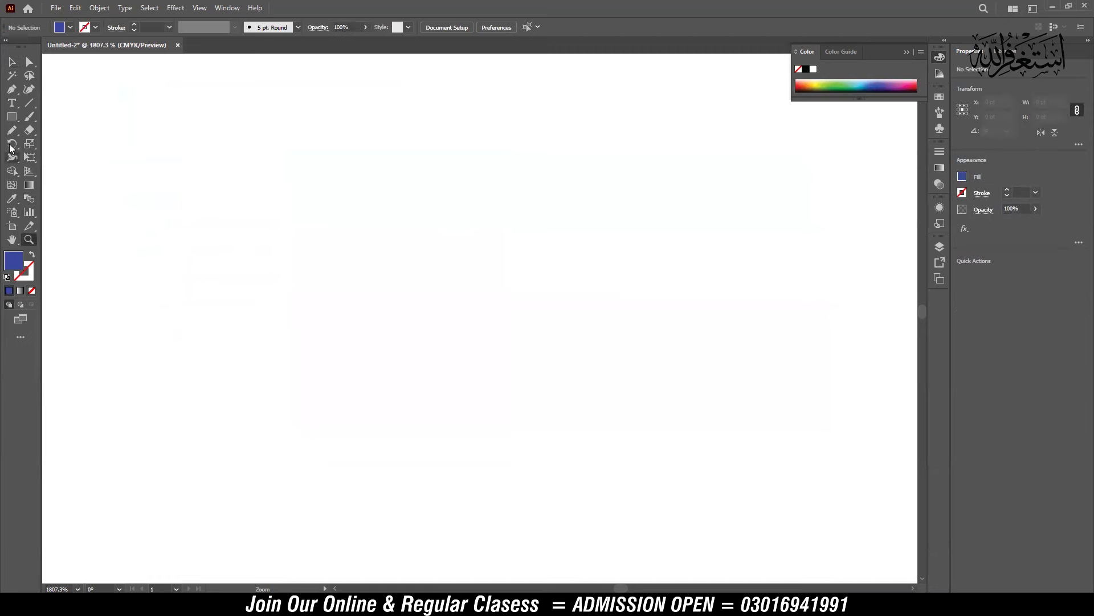
pyautogui.click(13, 104)
pyautogui.click(359, 276)
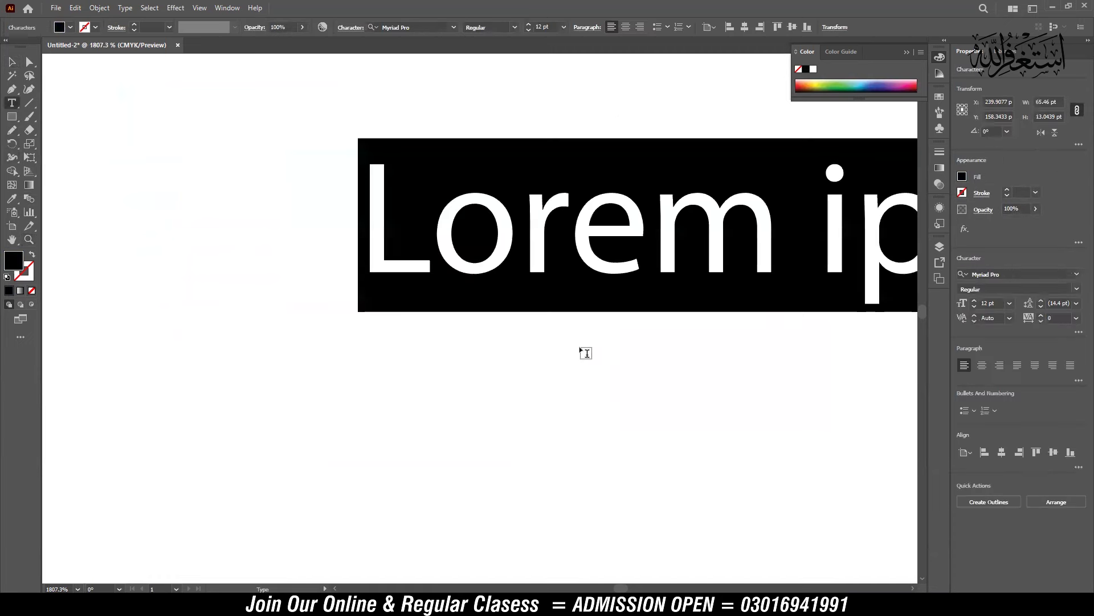
pyautogui.write('W')
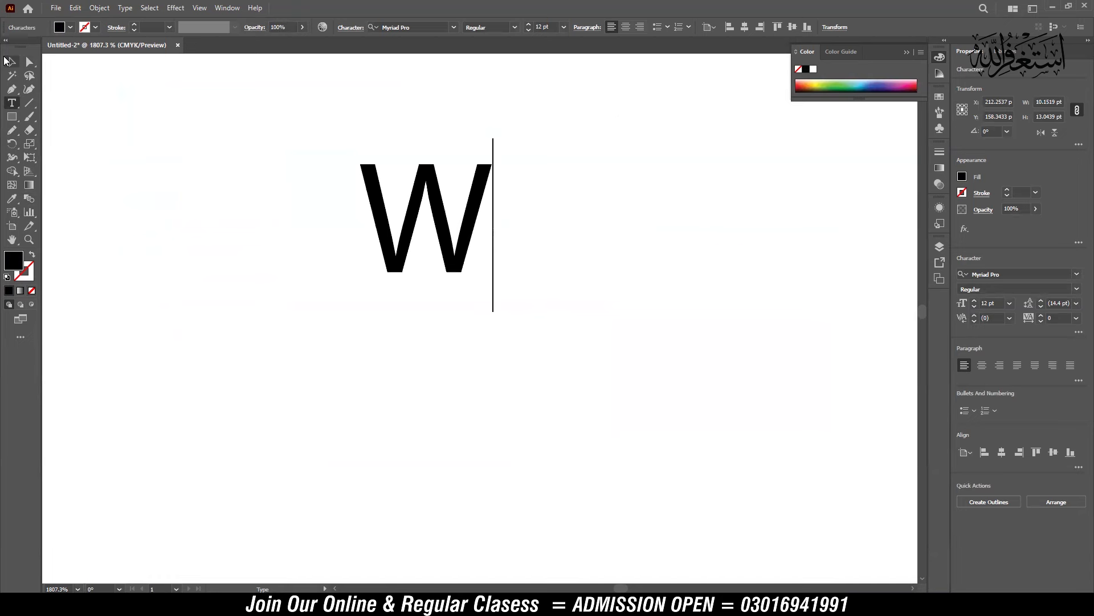
pyautogui.press('Escape')
# - Set the letter's font to Tw Cen MT Condensed Extra Bold and enlarge it to about 19.8 pt
pyautogui.click(450, 28)
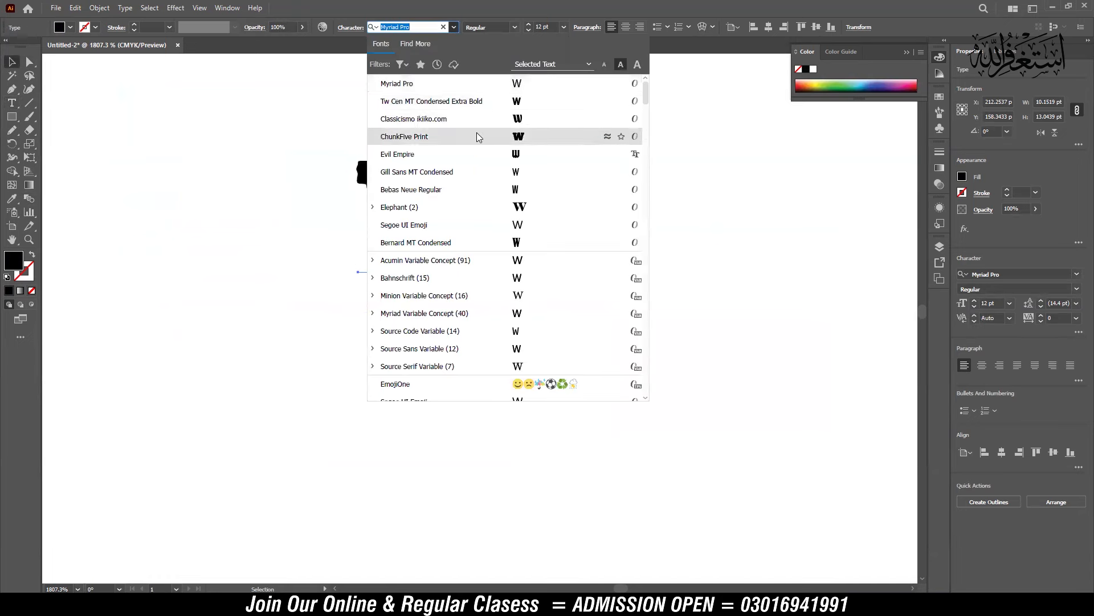
pyautogui.click(482, 101)
pyautogui.moveTo(457, 258); pyautogui.dragTo(443, 312)
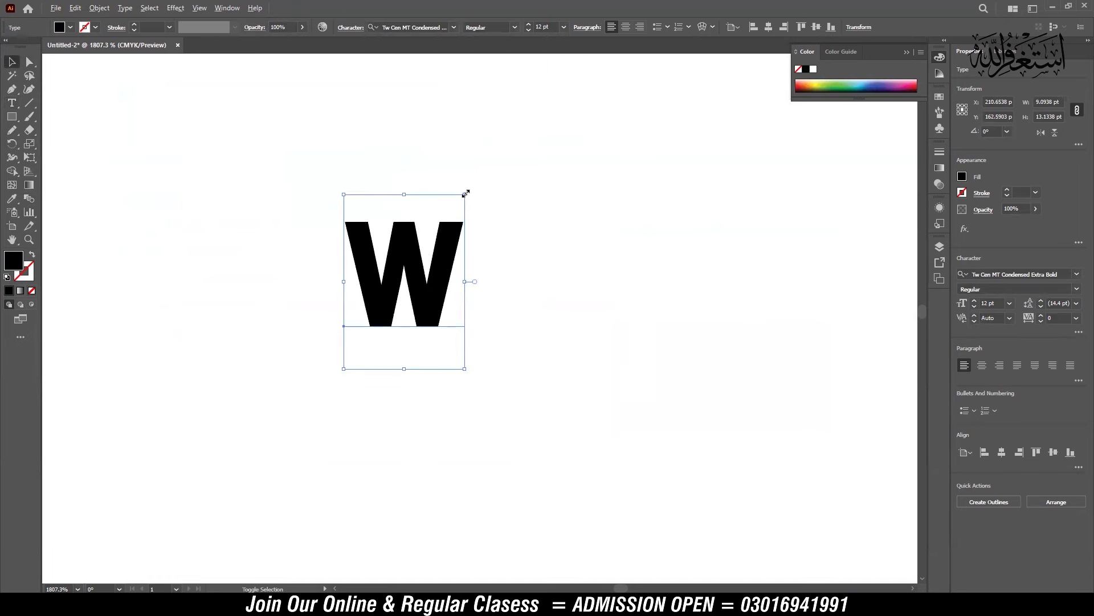
pyautogui.moveTo(464, 193); pyautogui.dragTo(503, 137)
pyautogui.scroll(-1, 474, 214)
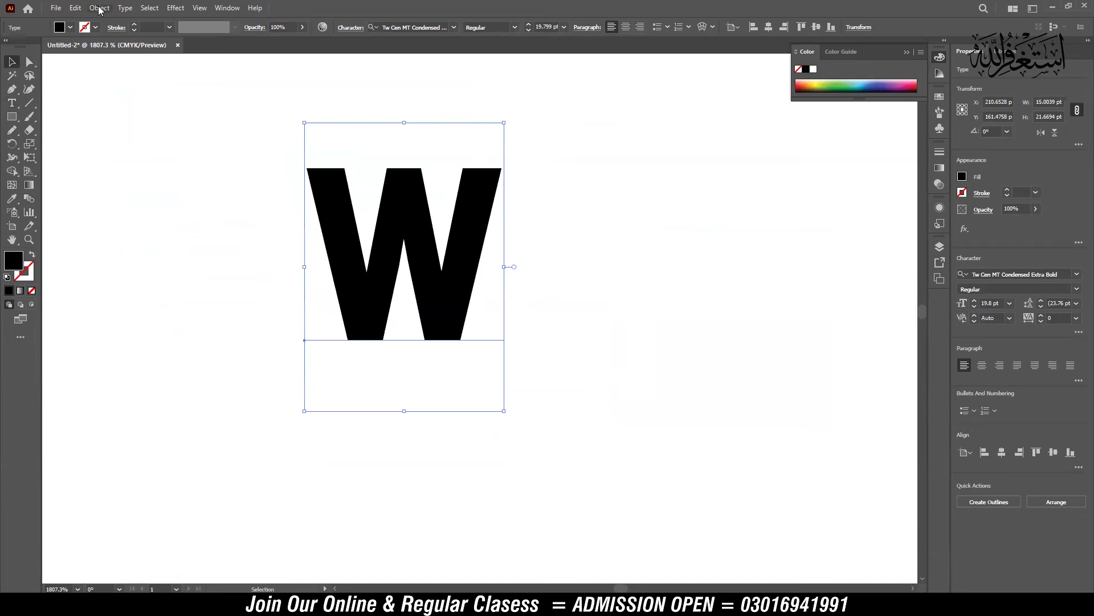
# - Expand the W's object and fill into shapes and colour it green
pyautogui.click(99, 8)
pyautogui.click(126, 159)
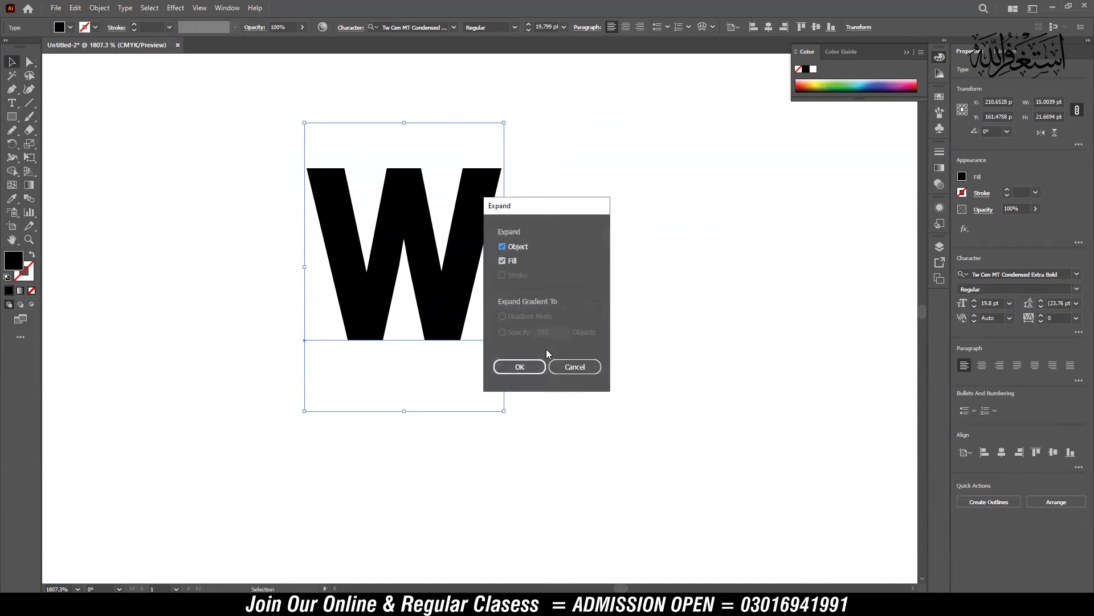
pyautogui.click(523, 365)
pyautogui.click(834, 87)
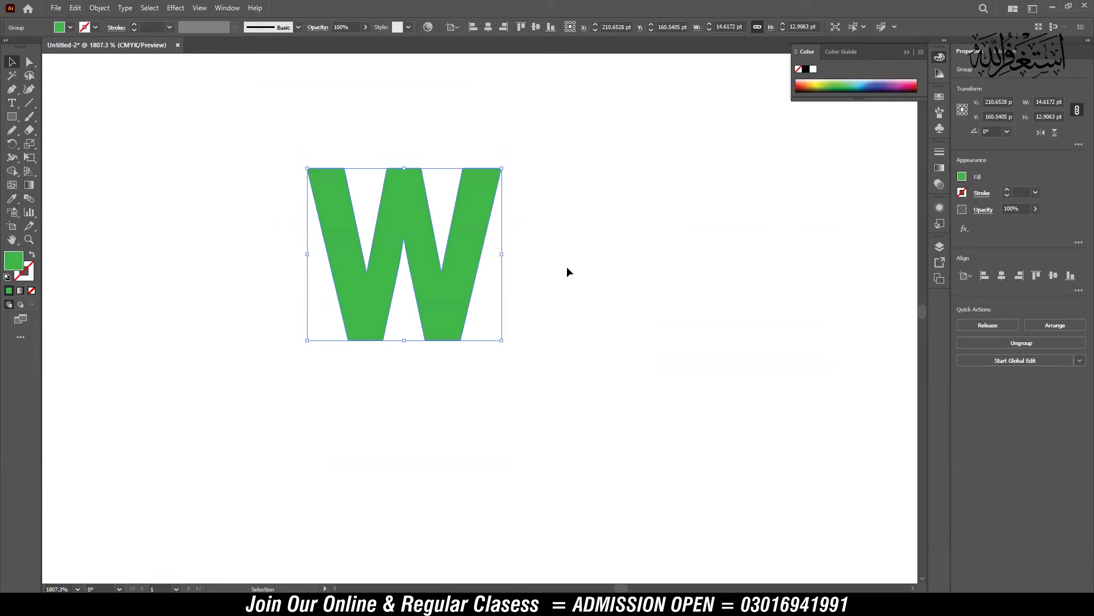
# - Place a spare copy of the green W beside the original, plus a red copy overlapping the original, offset slightly up and left
pyautogui.click(549, 248)
pyautogui.click(471, 294)
pyautogui.moveTo(445, 298); pyautogui.dragTo(839, 287)
pyautogui.click(477, 289)
pyautogui.moveTo(472, 250); pyautogui.dragTo(455, 175)
pyautogui.click(804, 81)
# - Select the overlapping red and green W shapes and blend them with the Blend tool
pyautogui.moveTo(536, 153); pyautogui.dragTo(457, 231)
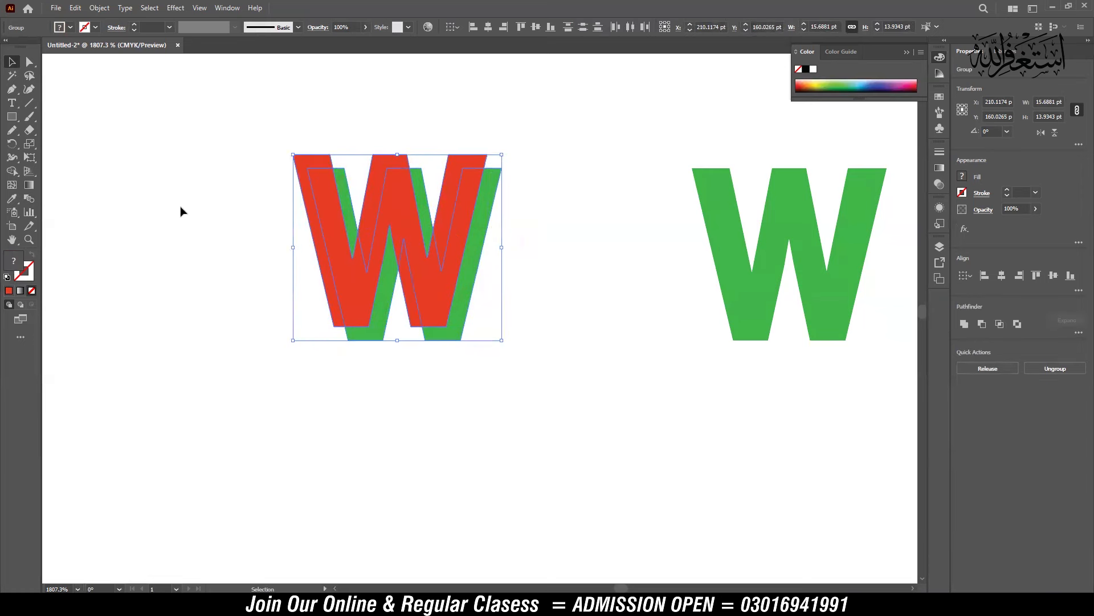
pyautogui.click(28, 197)
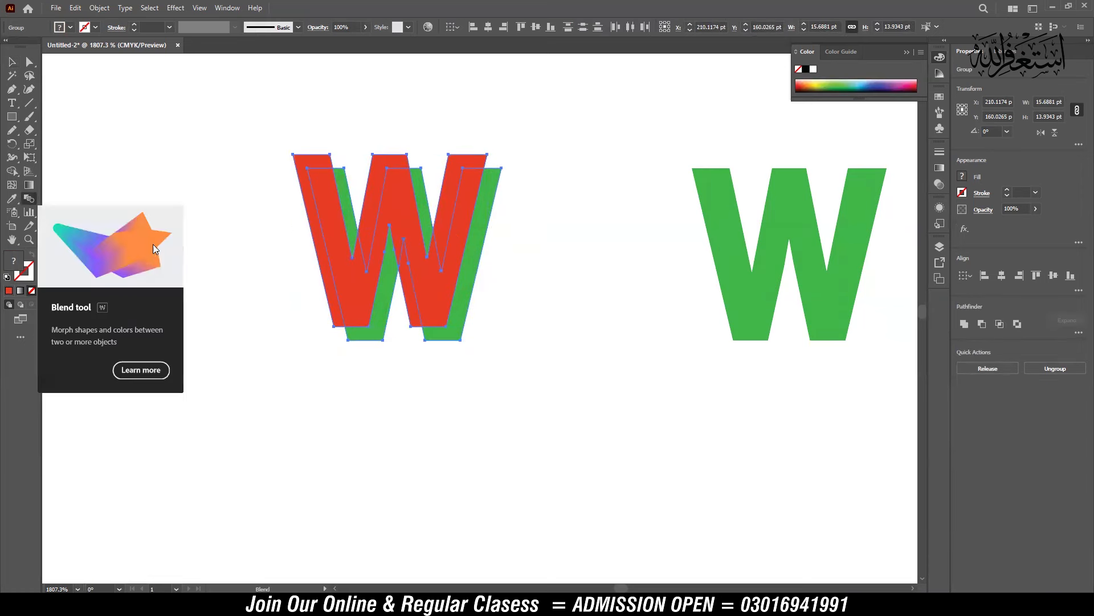
pyautogui.click(497, 190)
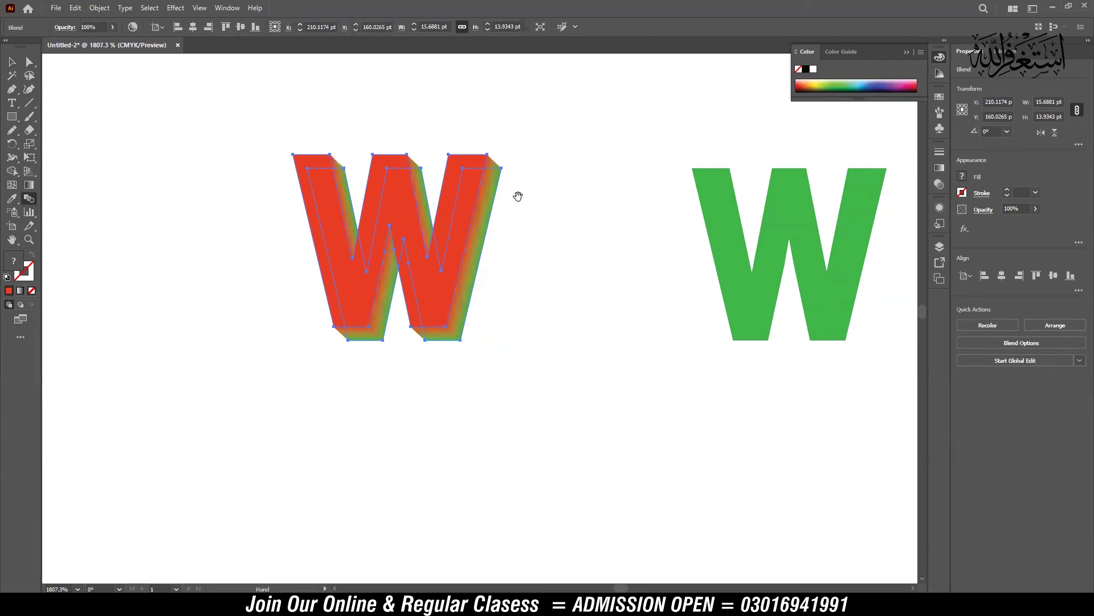
# - Examine the depth effect and colour transition of the blended W up close
pyautogui.press('v')
pyautogui.click(524, 198)
pyautogui.press('z')
pyautogui.moveTo(390, 221); pyautogui.dragTo(470, 262)
pyautogui.press('space')
pyautogui.moveTo(454, 206); pyautogui.dragTo(415, 196)
pyautogui.press('space')
pyautogui.moveTo(436, 250); pyautogui.dragTo(449, 228)
pyautogui.press('v')
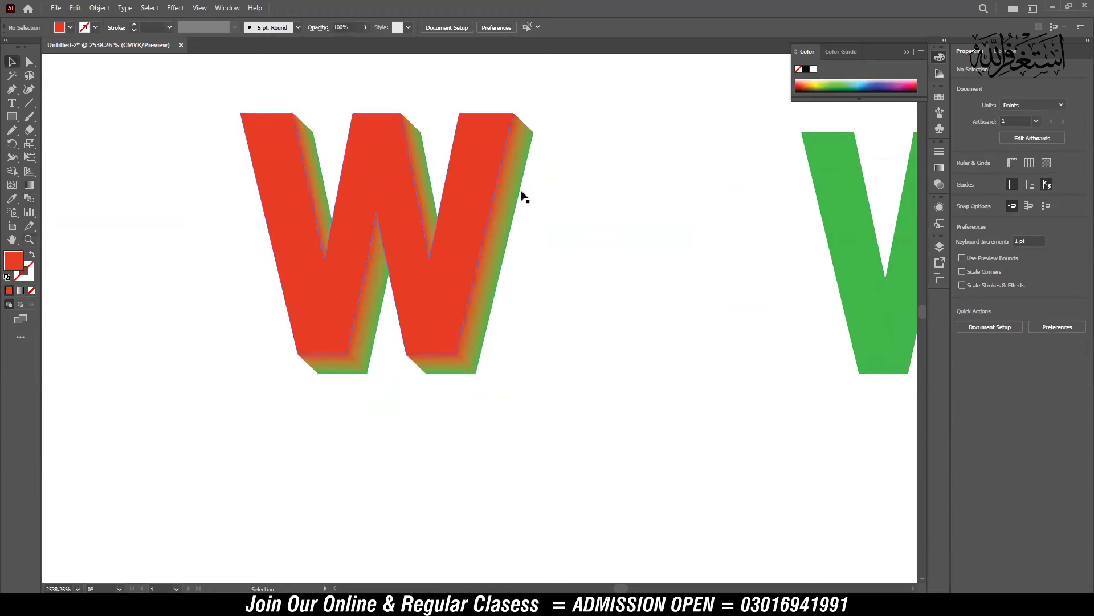
# - Shift the whole blended W slightly downward, showing that both letters move as one object
pyautogui.moveTo(524, 168); pyautogui.dragTo(517, 181)
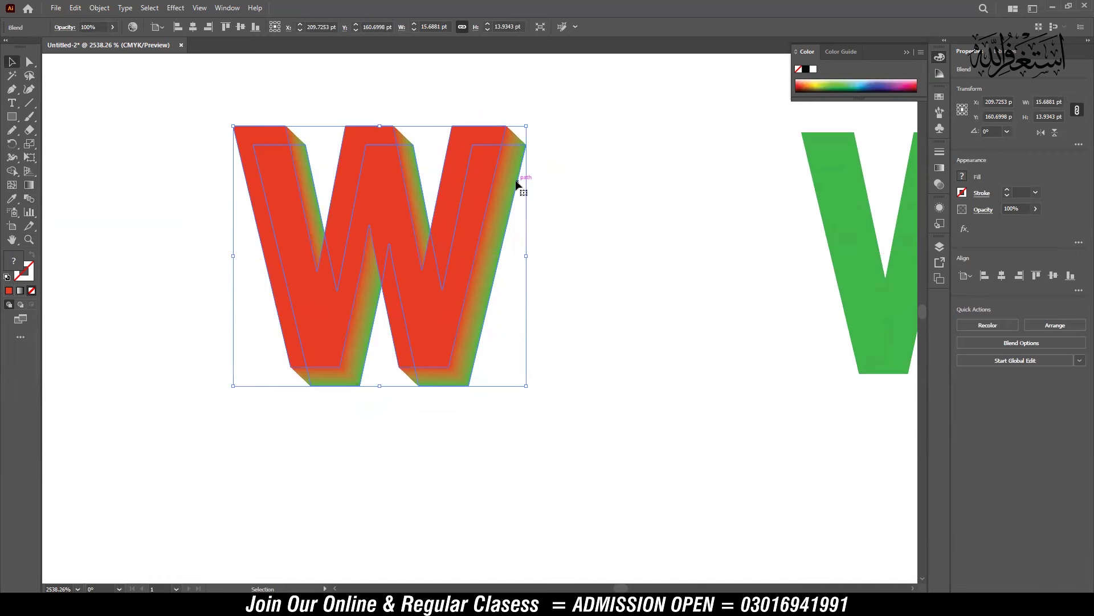
pyautogui.click(518, 268)
pyautogui.moveTo(429, 330); pyautogui.dragTo(438, 355)
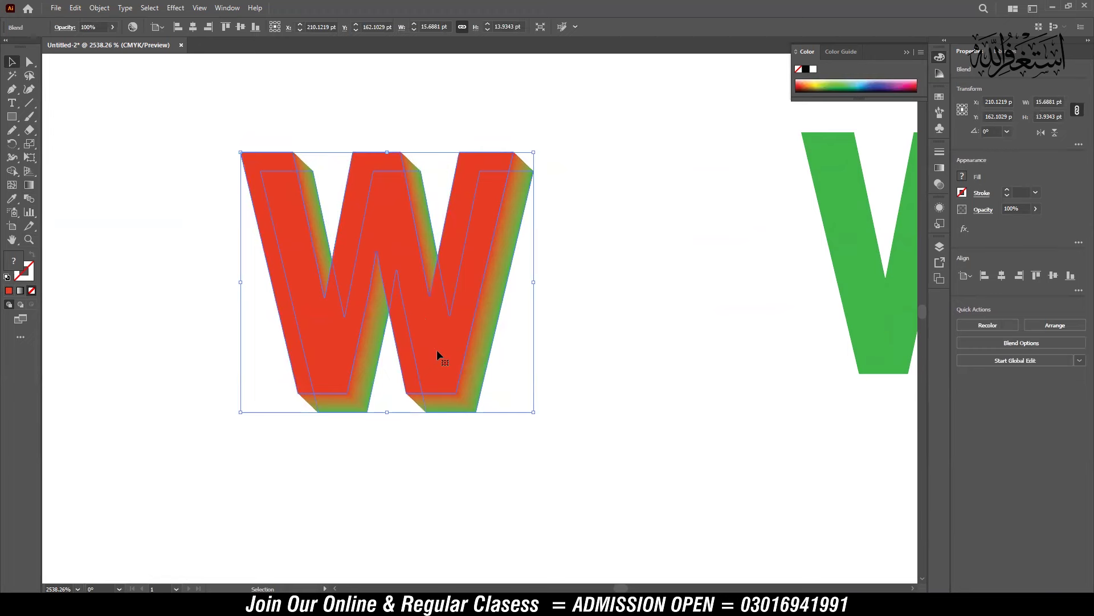
pyautogui.click(574, 232)
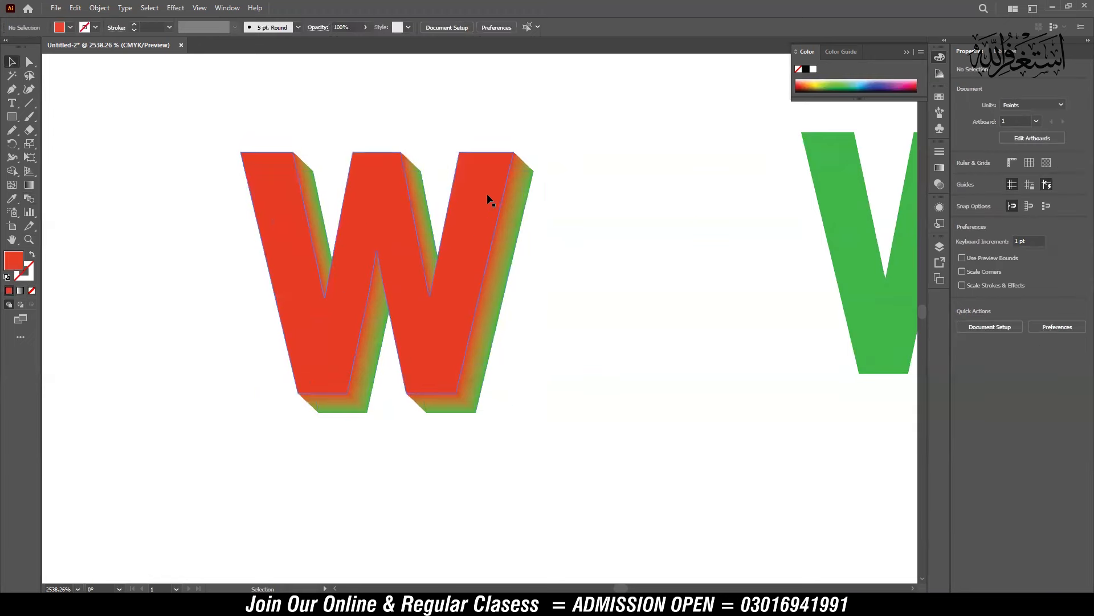
pyautogui.moveTo(489, 200); pyautogui.dragTo(490, 209)
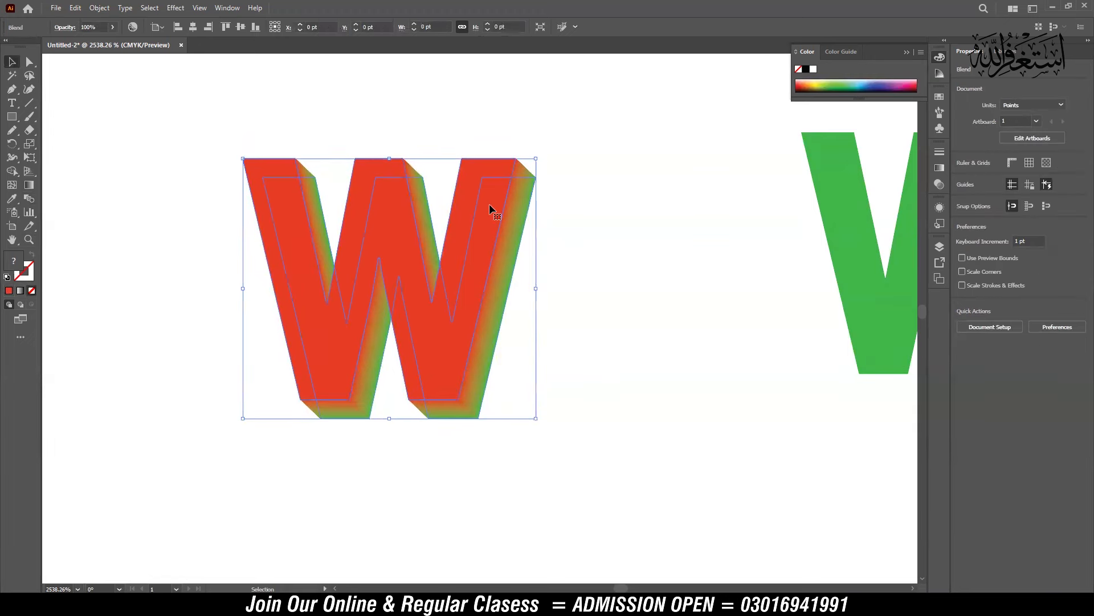
# - Isolate the W blend and move its red and green letters apart diagonally to lengthen the extrusion between them
pyautogui.doubleClick(478, 165)
pyautogui.click(477, 170)
pyautogui.moveTo(474, 194); pyautogui.dragTo(331, 190)
pyautogui.moveTo(524, 234); pyautogui.dragTo(572, 309)
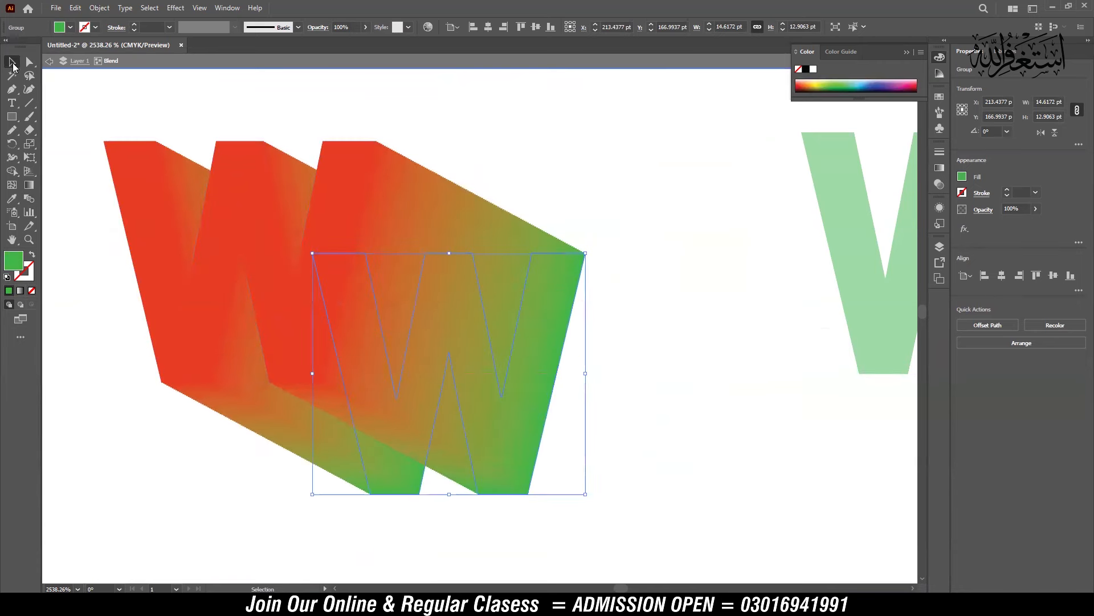
pyautogui.click(72, 87)
pyautogui.moveTo(358, 165); pyautogui.dragTo(398, 153)
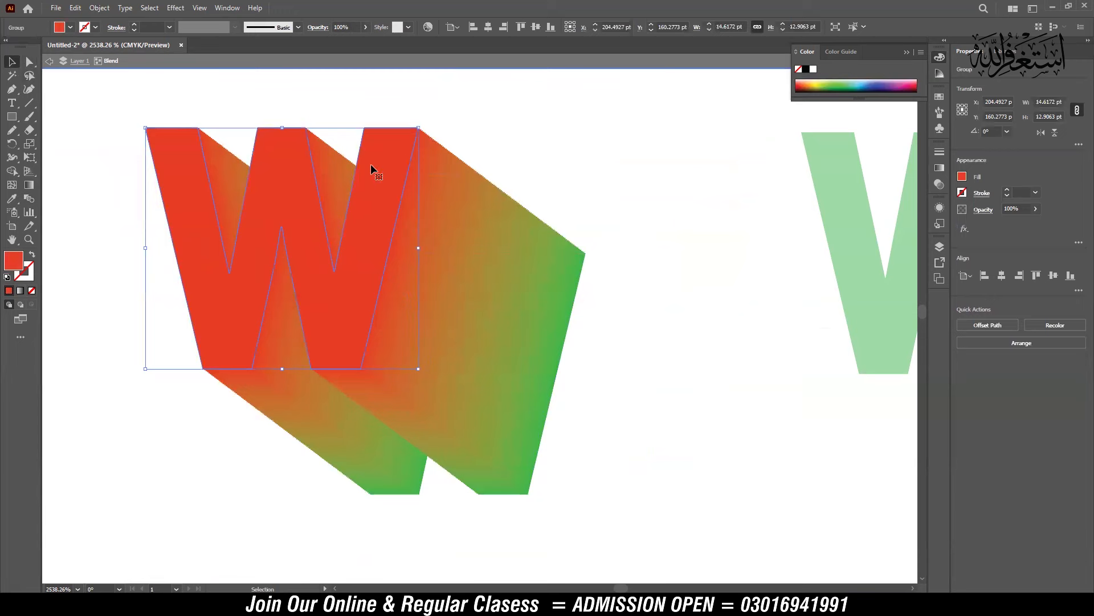
# - Give the red W inside the blend a solid black (000000) stroke
pyautogui.click(25, 274)
pyautogui.click(9, 290)
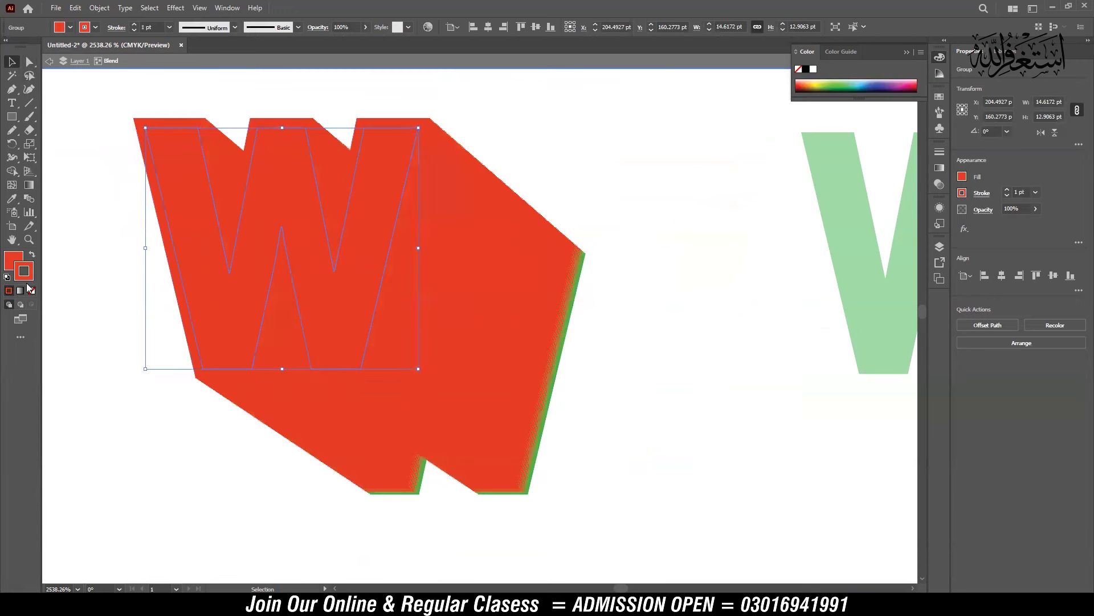
pyautogui.doubleClick(31, 277)
pyautogui.click(399, 369)
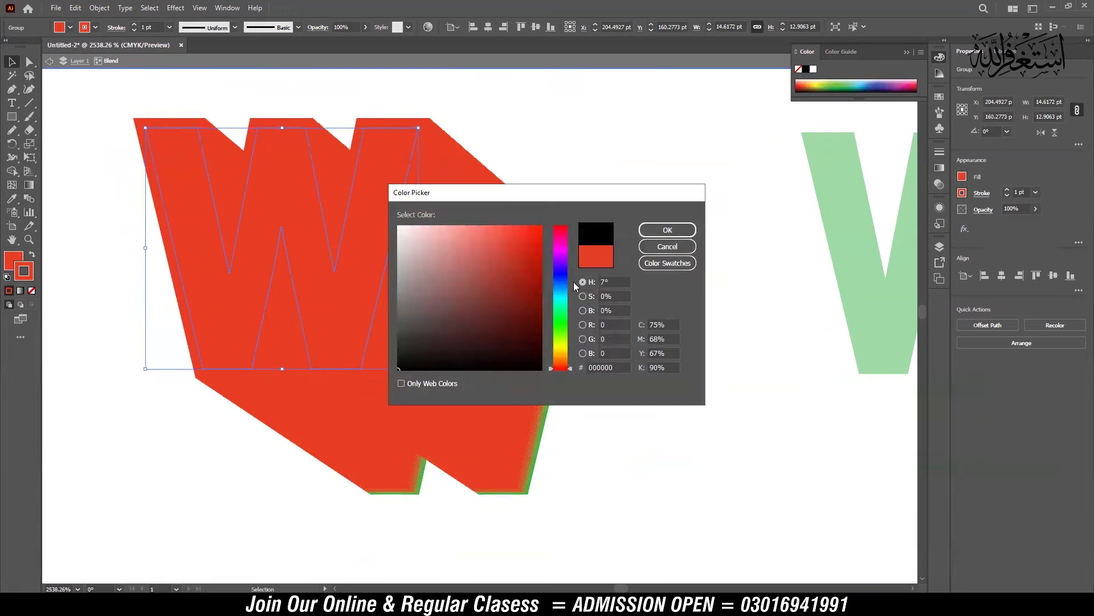
pyautogui.click(658, 230)
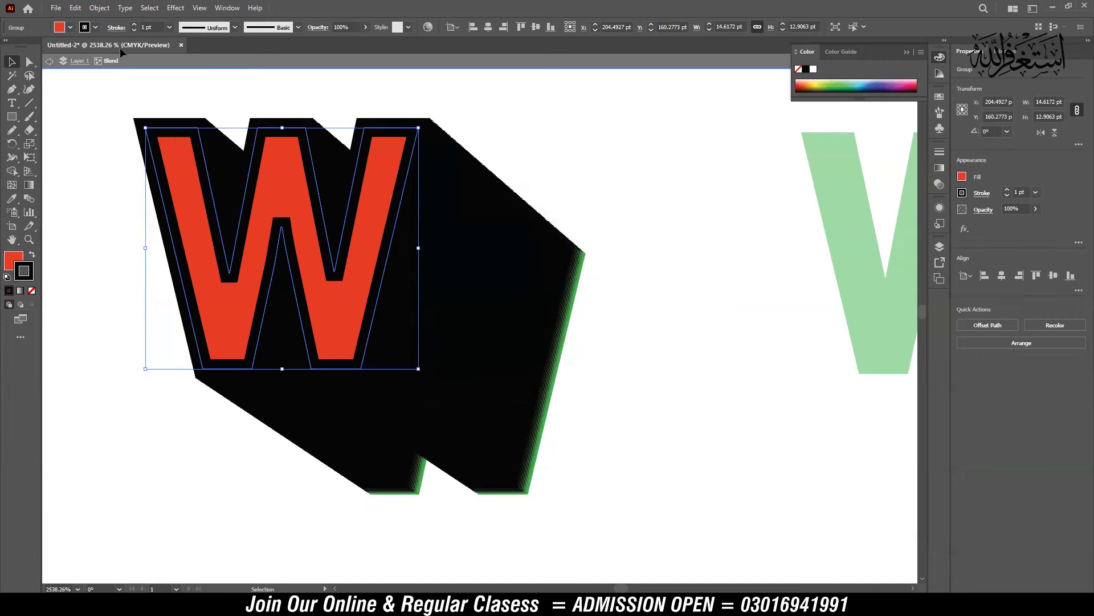
# - Reduce the red W's stroke weight to 0.25 pt
pyautogui.click(133, 30)
pyautogui.click(134, 30)
pyautogui.click(134, 30)
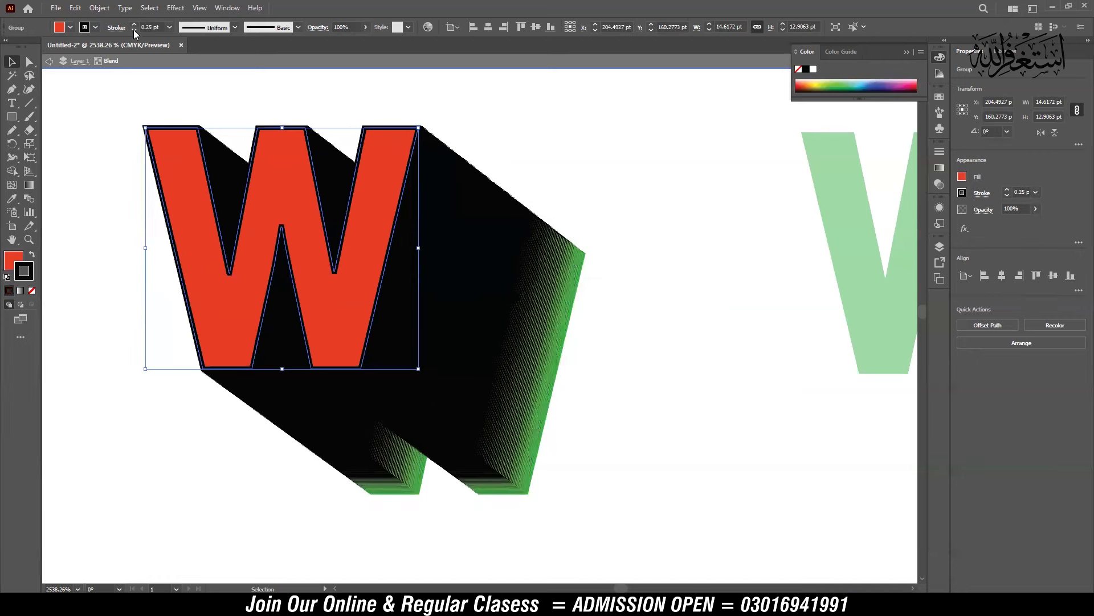
# - Move the red and green letters inside the isolated W blend closer together diagonally to shorten the extrusion
pyautogui.click(647, 286)
pyautogui.click(391, 179)
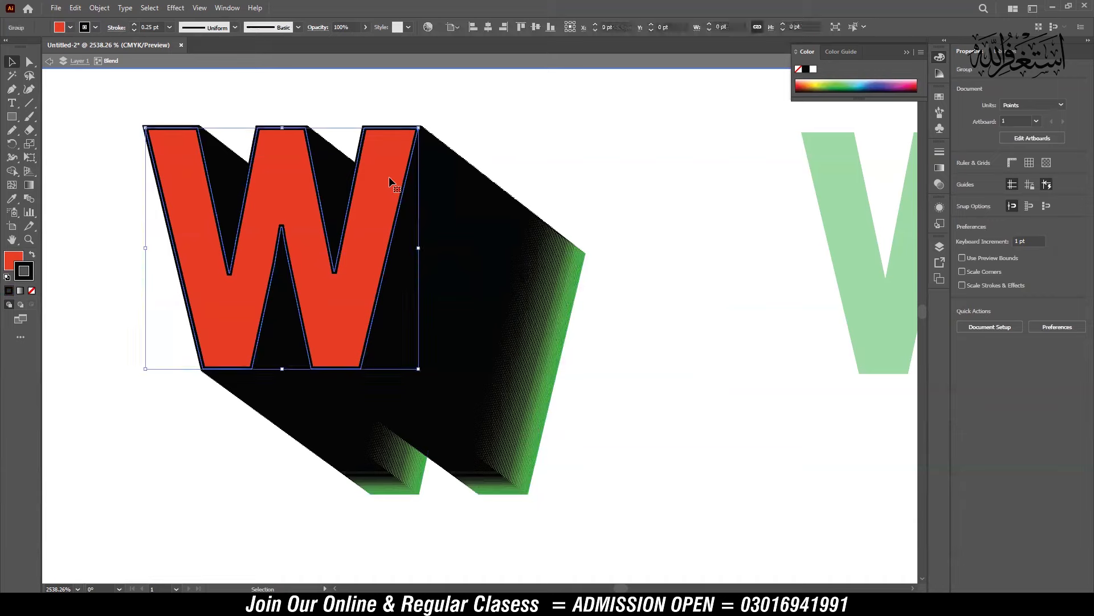
pyautogui.moveTo(342, 332); pyautogui.dragTo(414, 351)
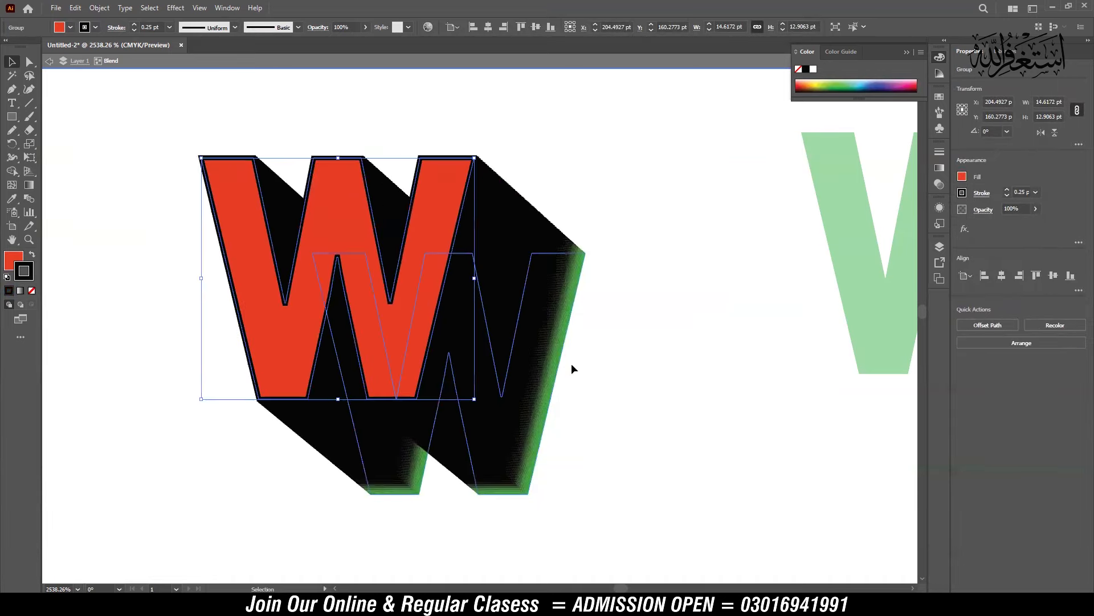
pyautogui.click(569, 327)
pyautogui.moveTo(567, 323); pyautogui.dragTo(495, 282)
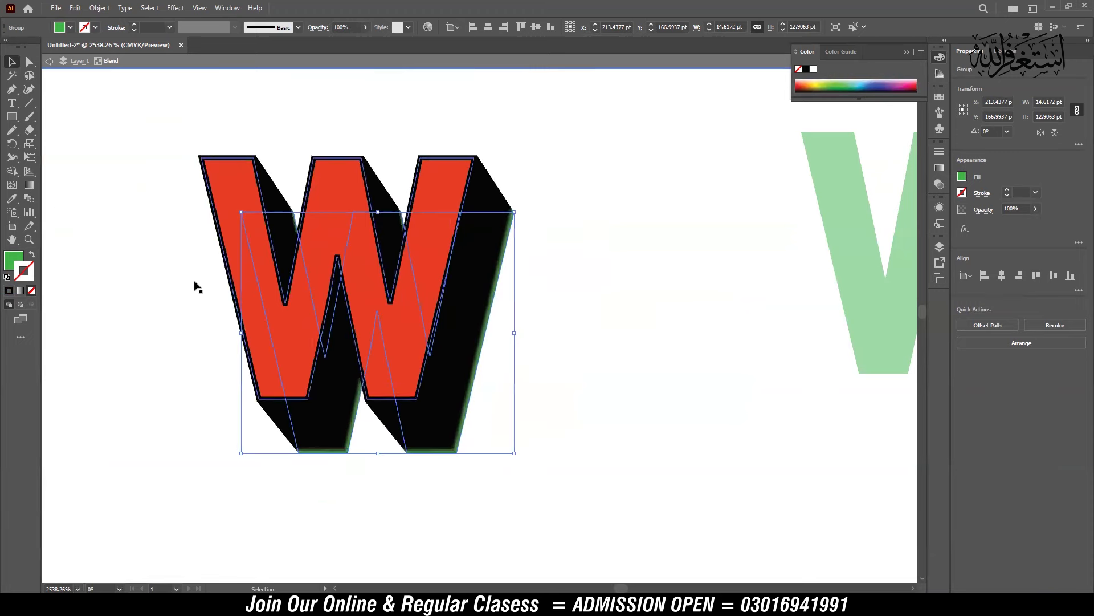
# - Give the green W inside the blend a solid black stroke, move it to the red W's lower left, and exit isolation
pyautogui.click(8, 291)
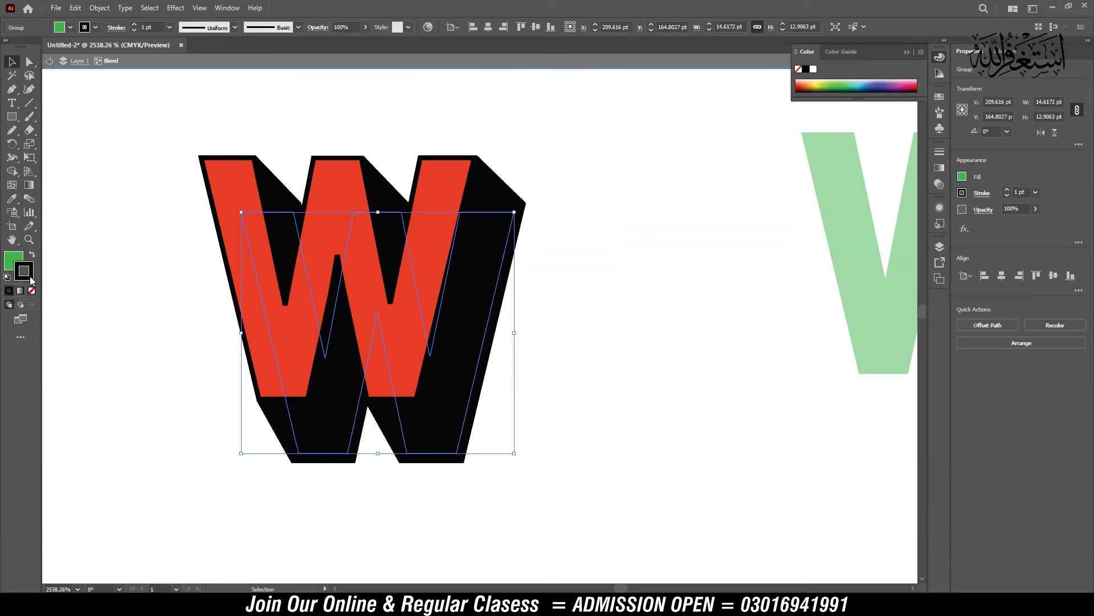
pyautogui.moveTo(495, 311); pyautogui.dragTo(338, 352)
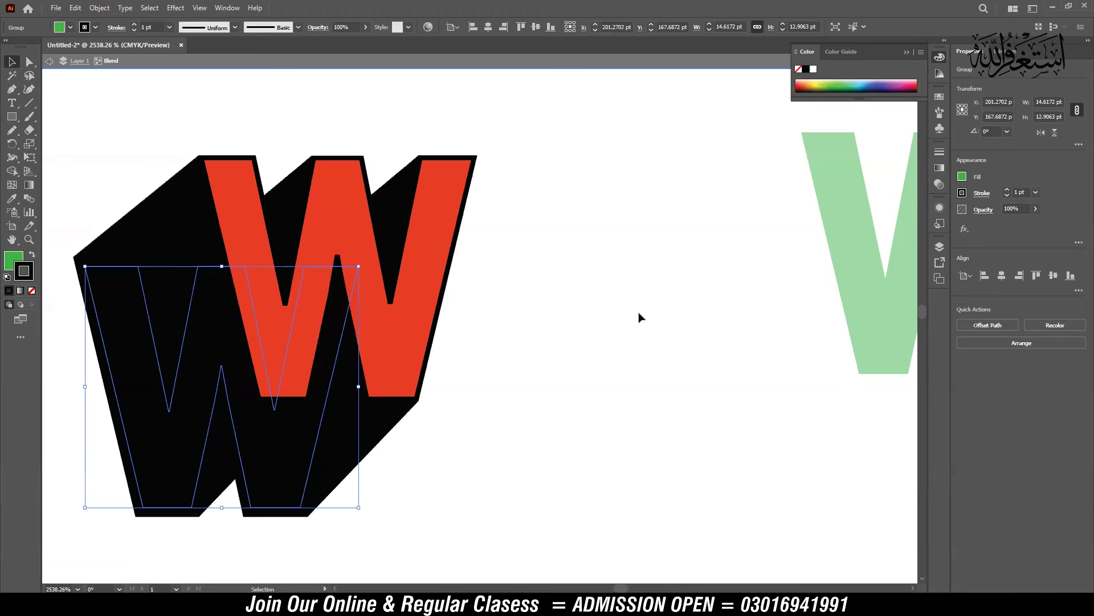
pyautogui.doubleClick(642, 271)
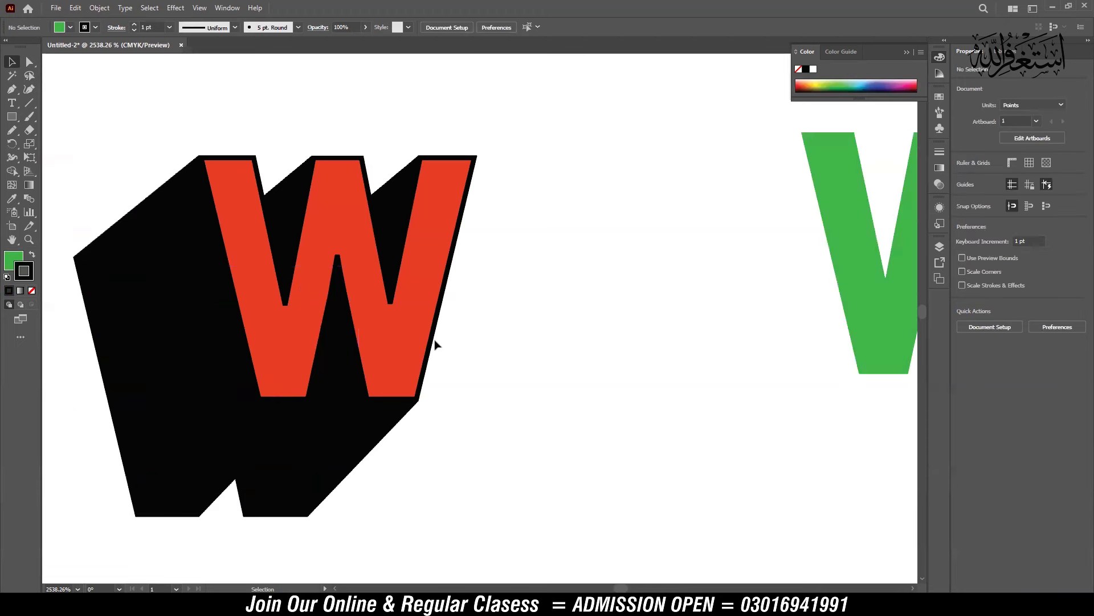
# - Move the blended W beside the separate green W and remove the stroke from the whole blend
pyautogui.moveTo(383, 338); pyautogui.dragTo(657, 314)
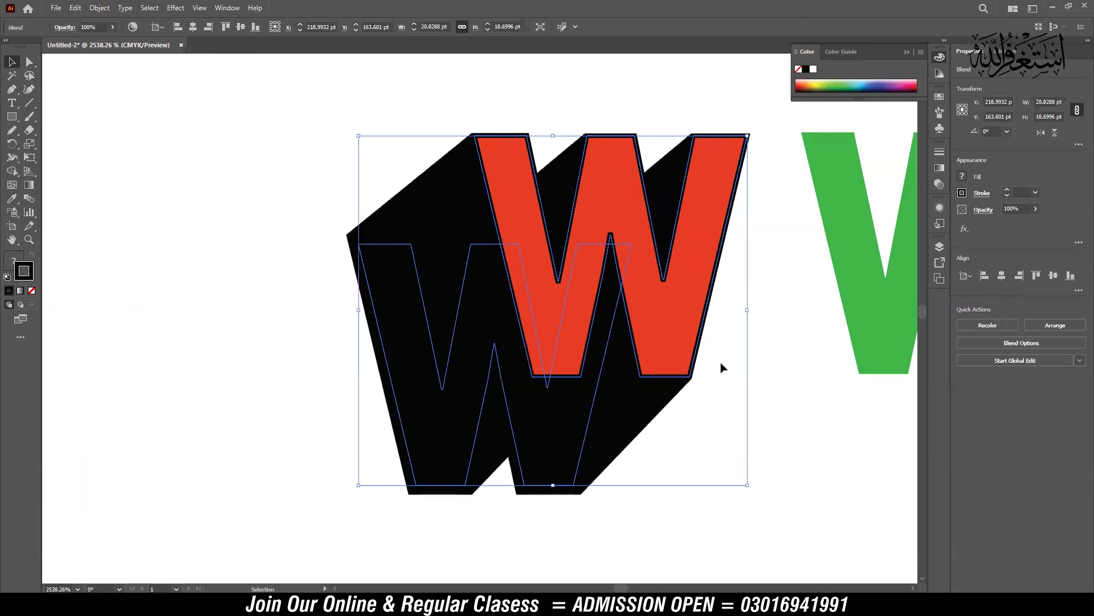
pyautogui.hotkey('ctrl', '-')
pyautogui.hotkey('ctrl', '-')
pyautogui.press('space')
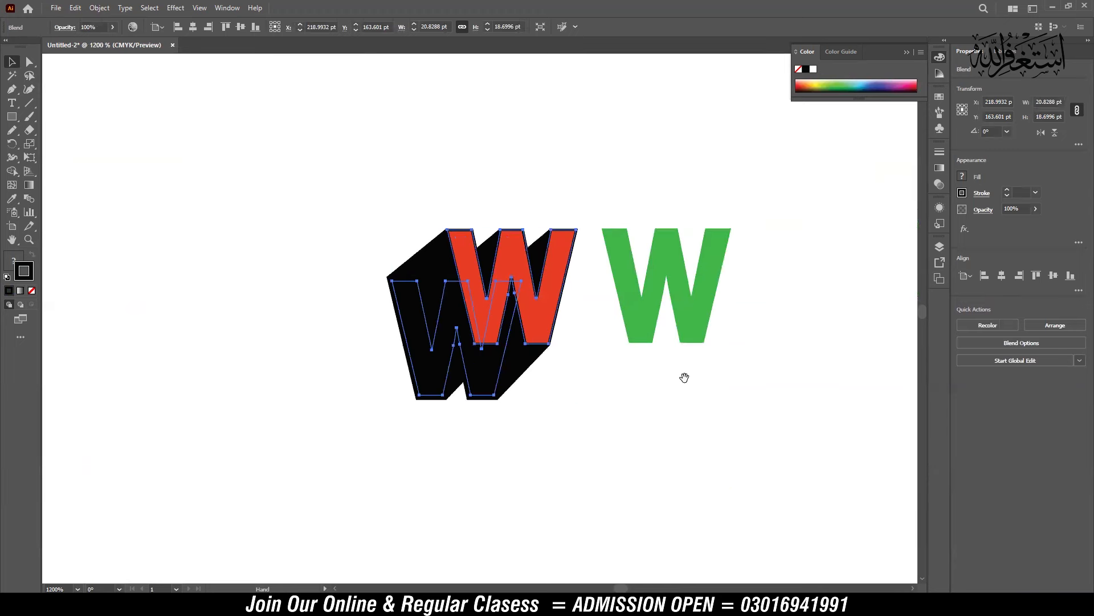
pyautogui.moveTo(684, 378); pyautogui.dragTo(565, 359)
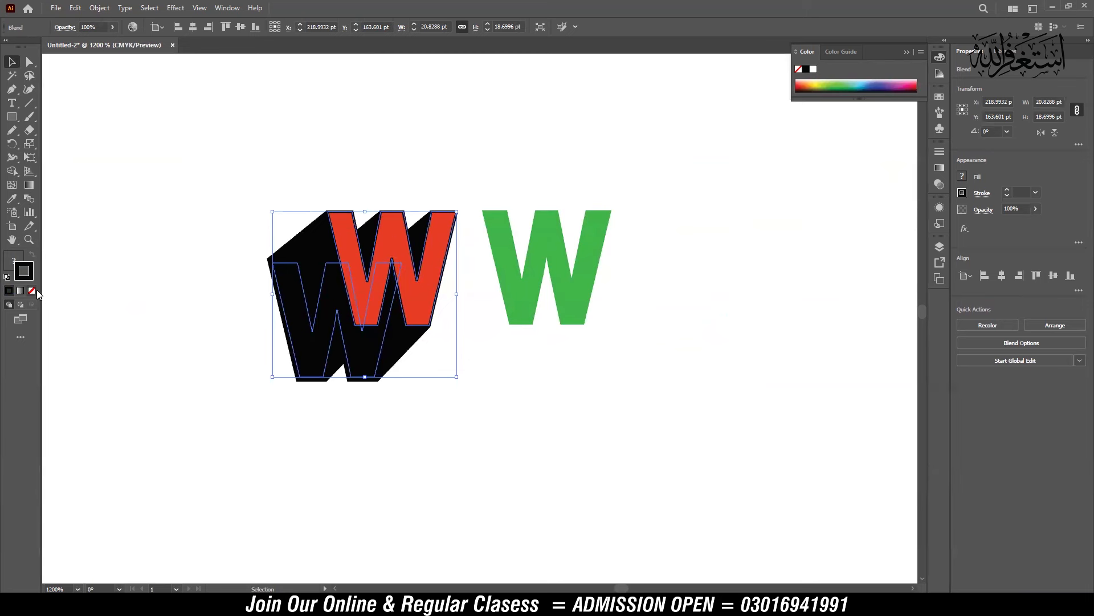
pyautogui.click(8, 291)
pyautogui.click(286, 373)
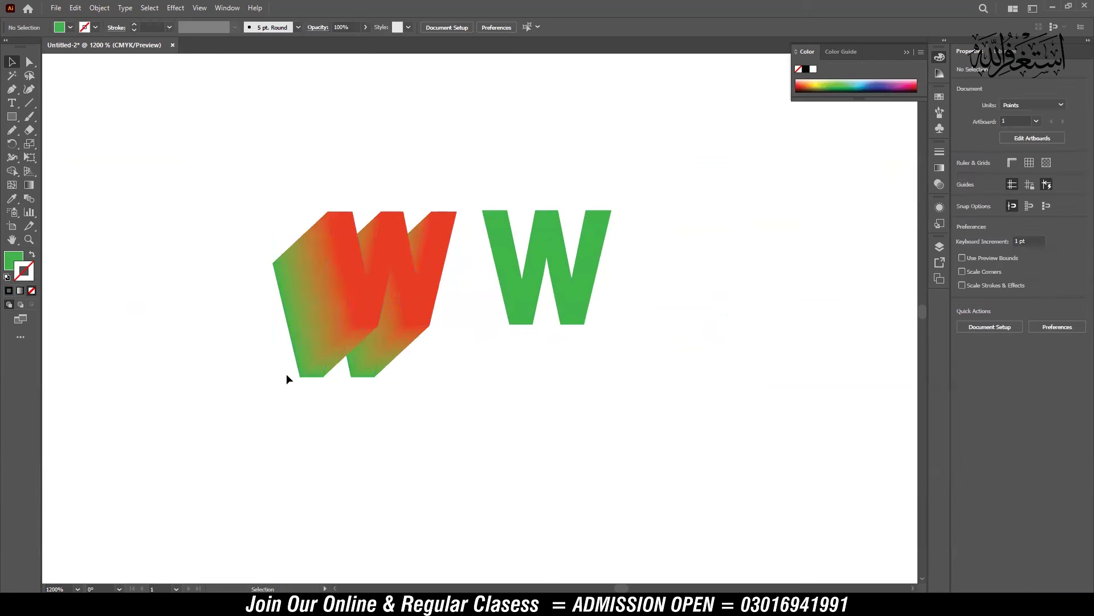
# - Isolate the W blend again and move its red letter diagonally down toward the green one
pyautogui.doubleClick(384, 244)
pyautogui.moveTo(391, 232); pyautogui.dragTo(325, 265)
pyautogui.doubleClick(400, 285)
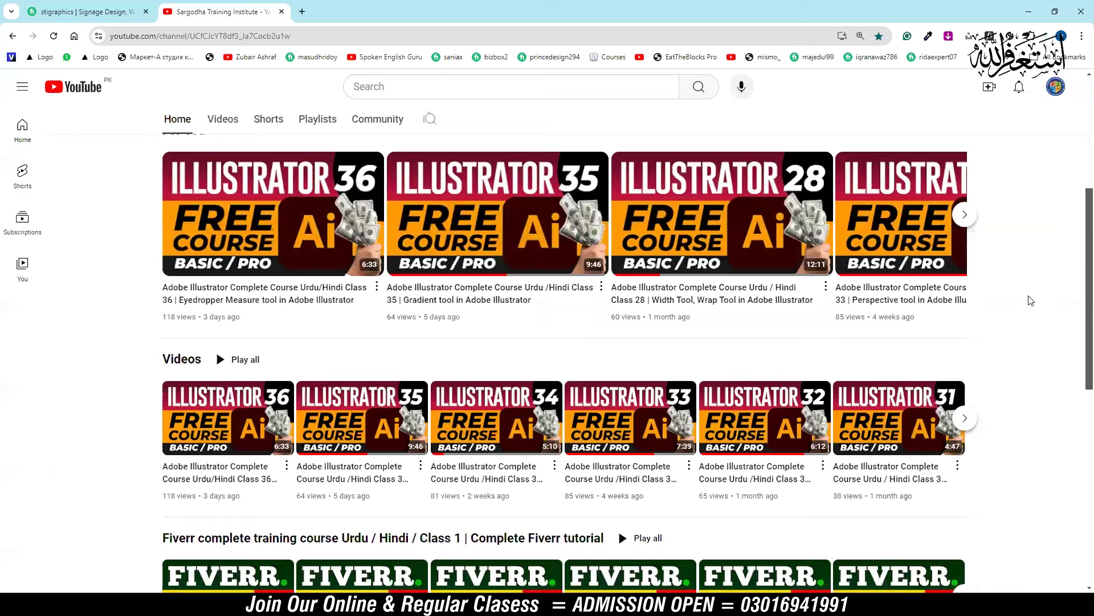
pyautogui.scroll(5, 1031, 300)
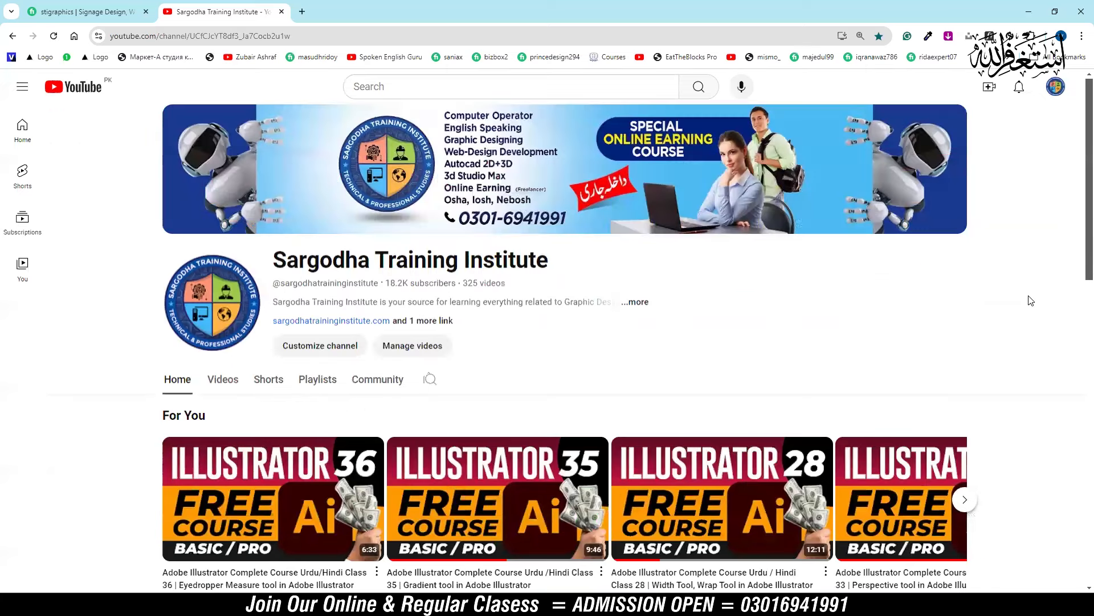